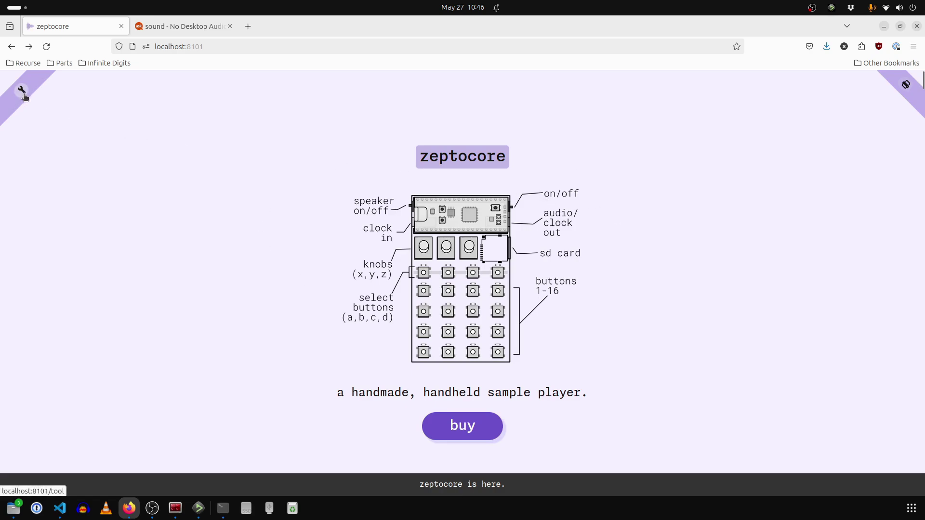
Open the stirring-black-tarantula workspace in the Sample tool
scroll(67, 160, down, 10)
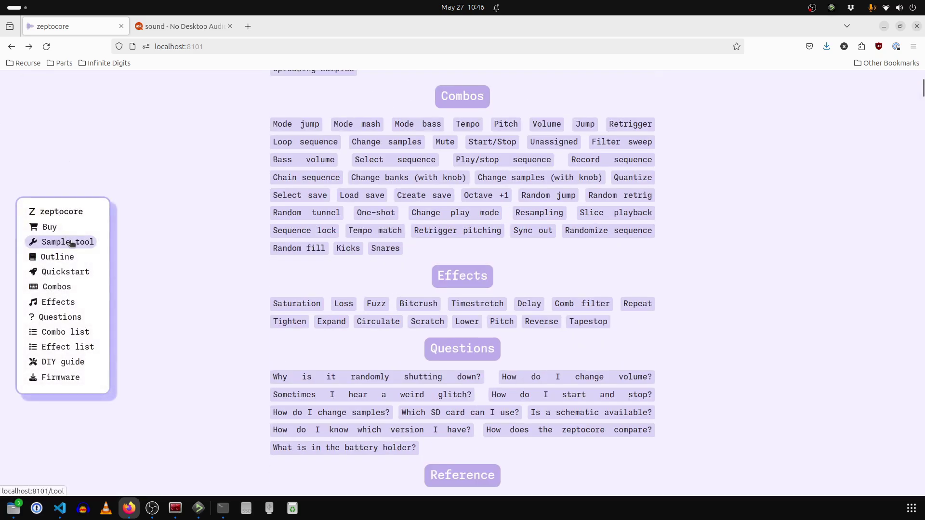
click(67, 240)
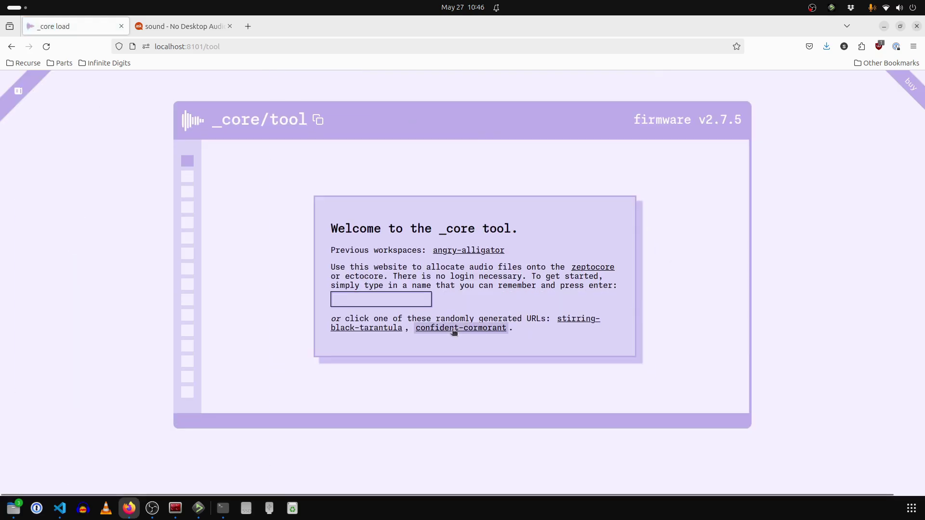
click(360, 330)
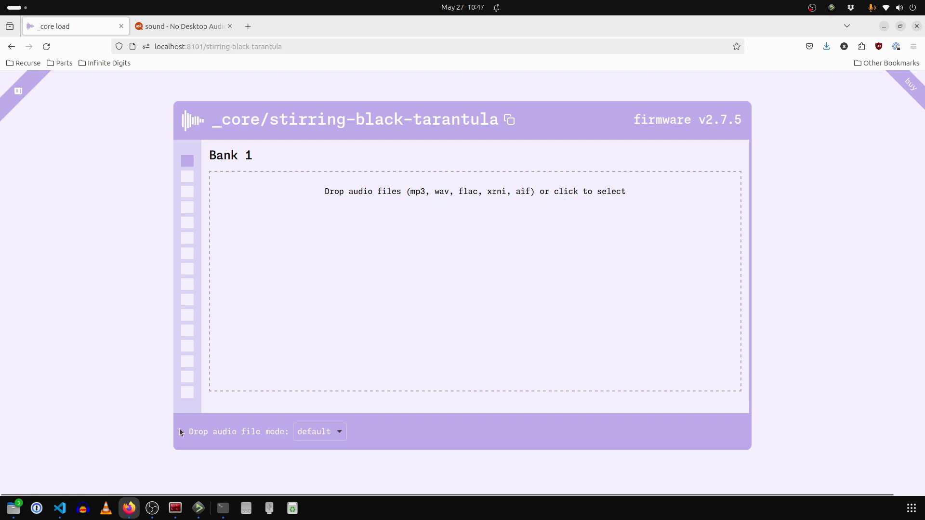
Set the drop mode to oneshot and add kick000.wav from the drums folder to Bank 1
double_click(282, 432)
click(319, 435)
click(320, 462)
click(209, 432)
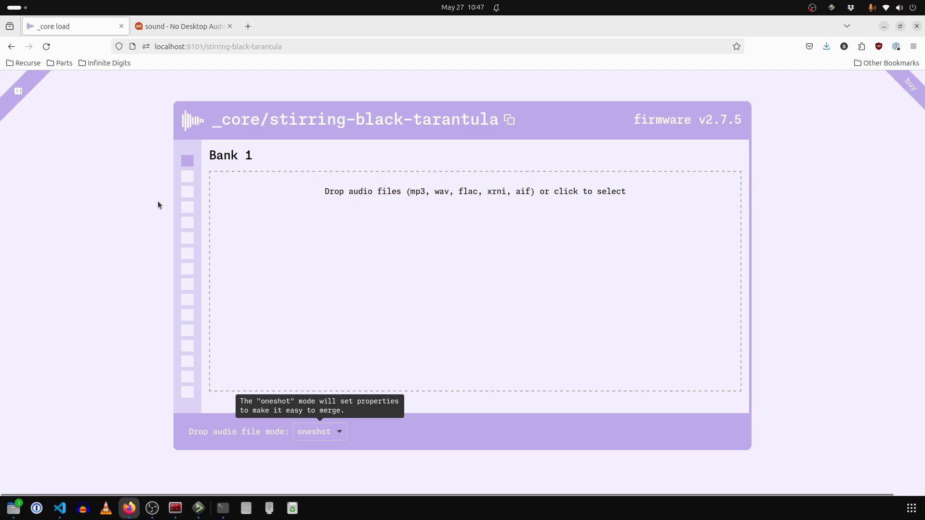
click(16, 512)
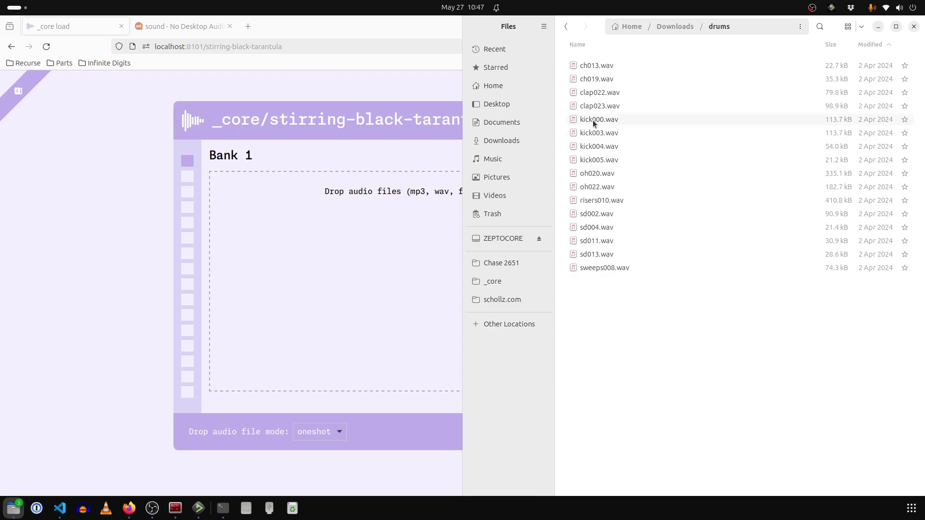
drag(594, 122, 245, 194)
Expand kick000.wav's details and play the sample
click(128, 191)
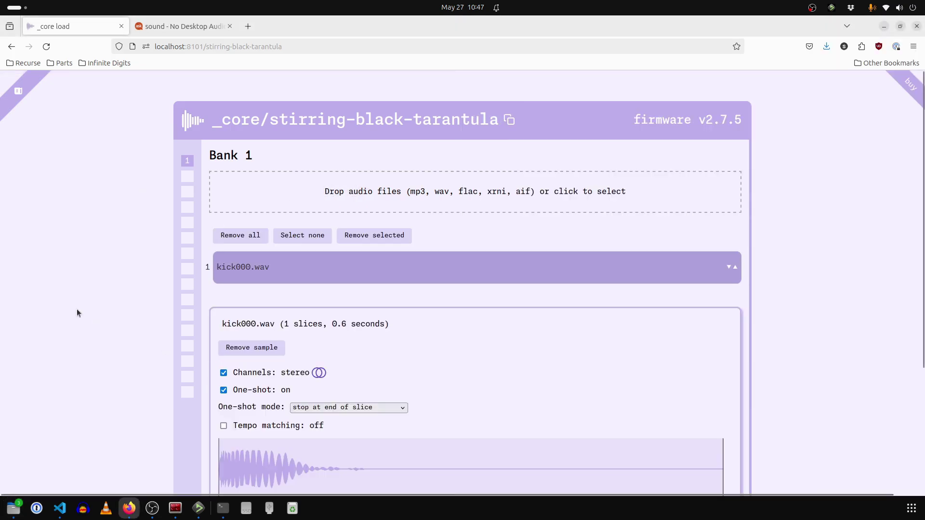
scroll(91, 309, down, 3)
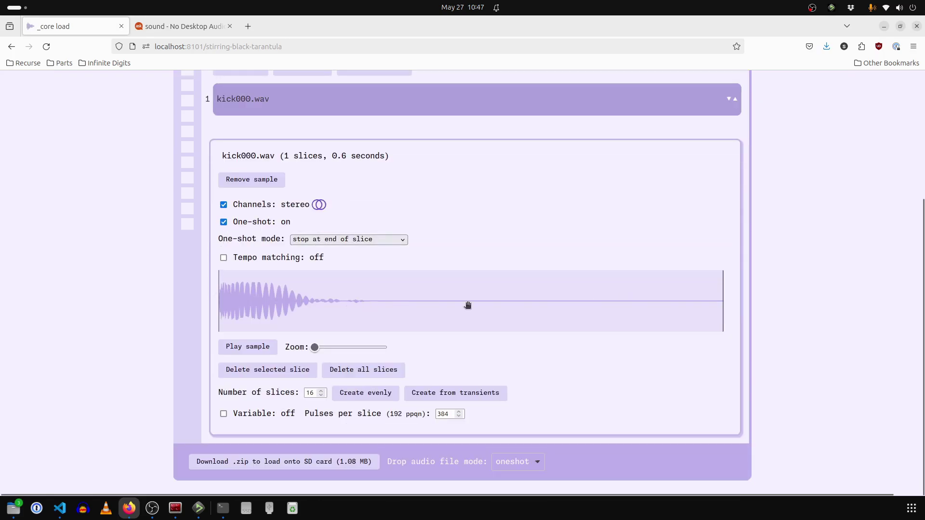
click(234, 346)
scroll(362, 256, up, 5)
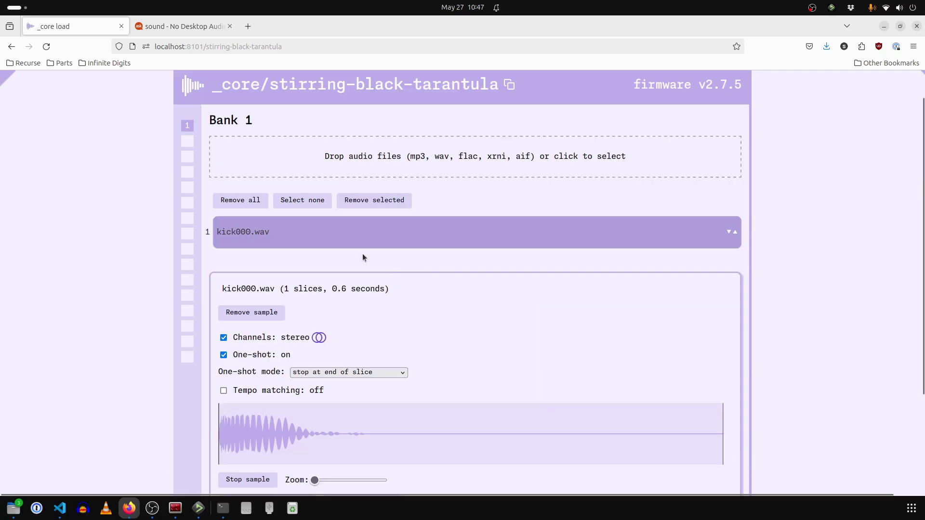
Add the 15 other drum files, ch013.wav through sweeps008.wav minus kick000.wav, to Bank 1
click(363, 257)
click(6, 512)
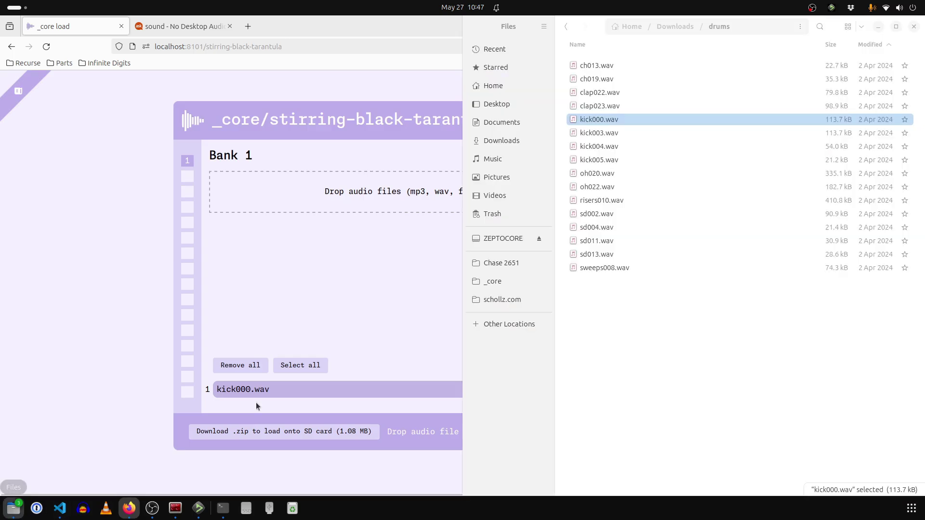
click(576, 66)
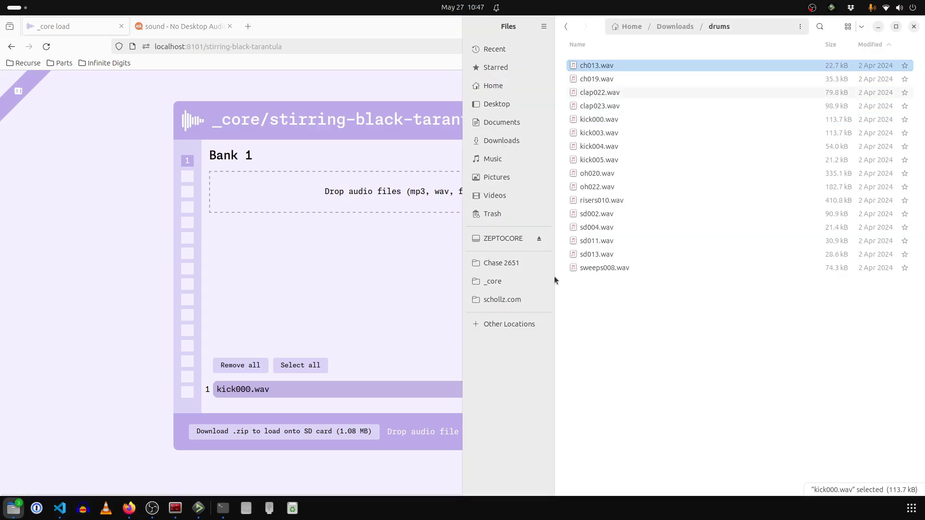
shift+click(581, 269)
ctrl+click(588, 120)
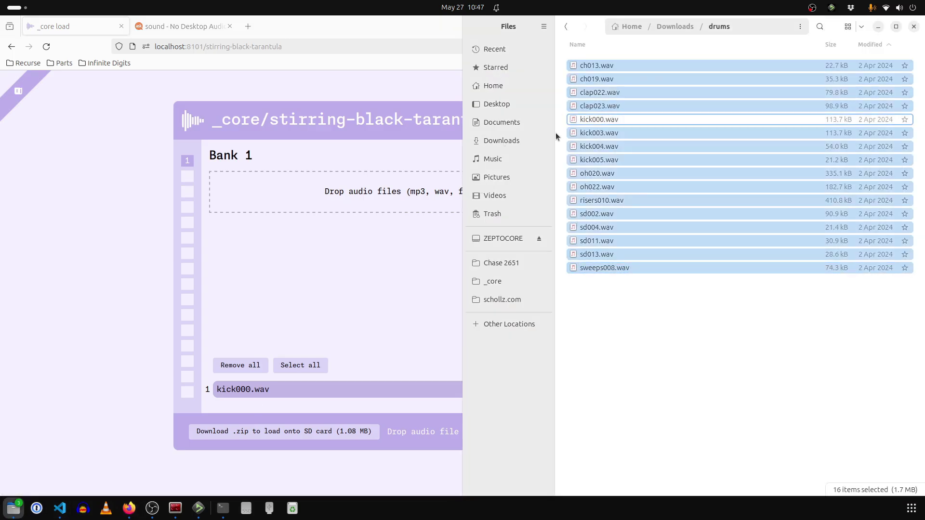
drag(588, 135, 385, 199)
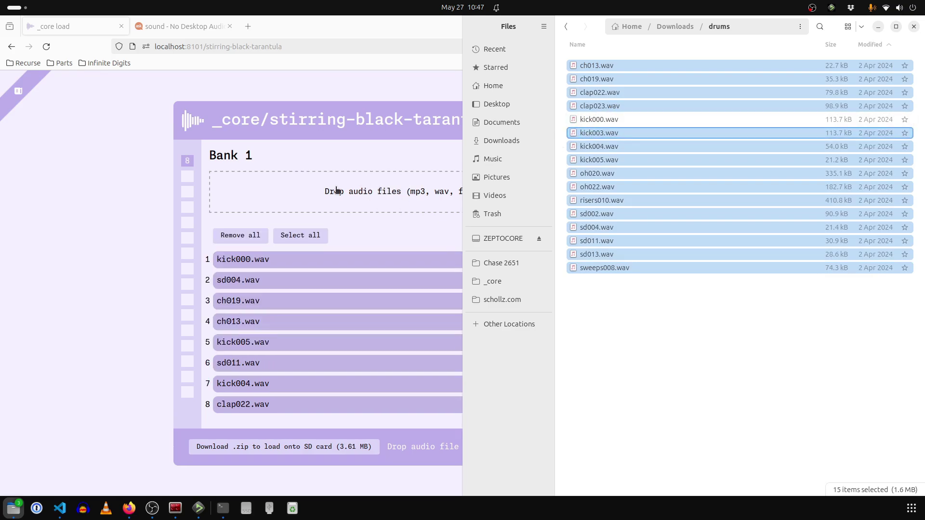
Stop oh020.wav's preview and play risers010.wav from the full 16-sample bank
click(120, 219)
scroll(120, 220, down, 5)
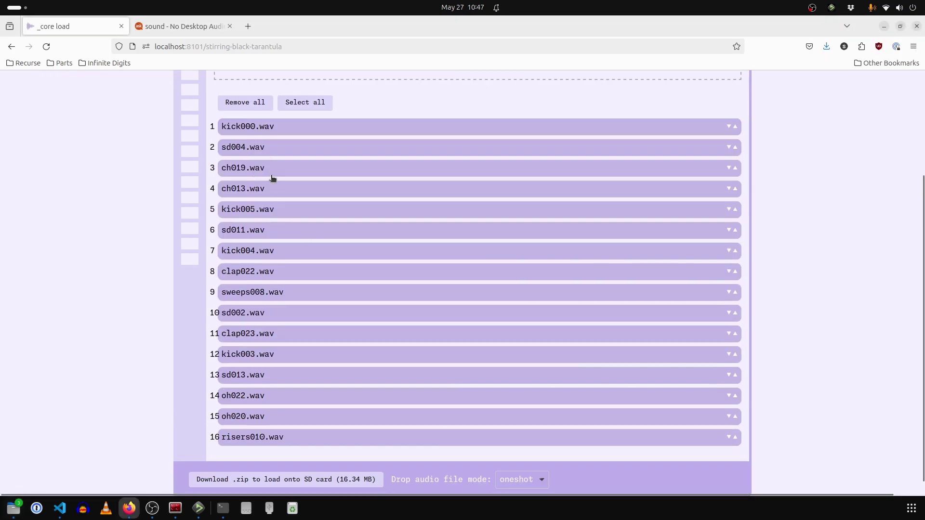
click(266, 414)
scroll(251, 377, down, 5)
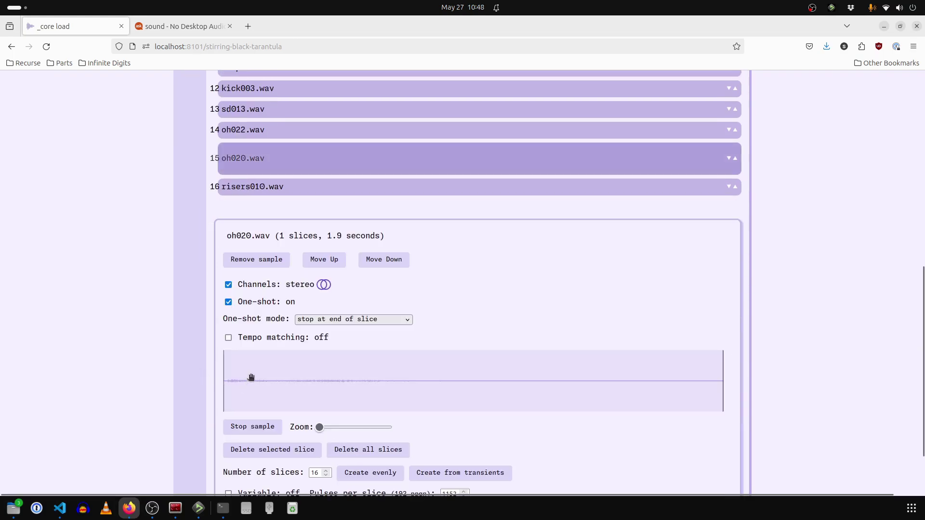
click(259, 427)
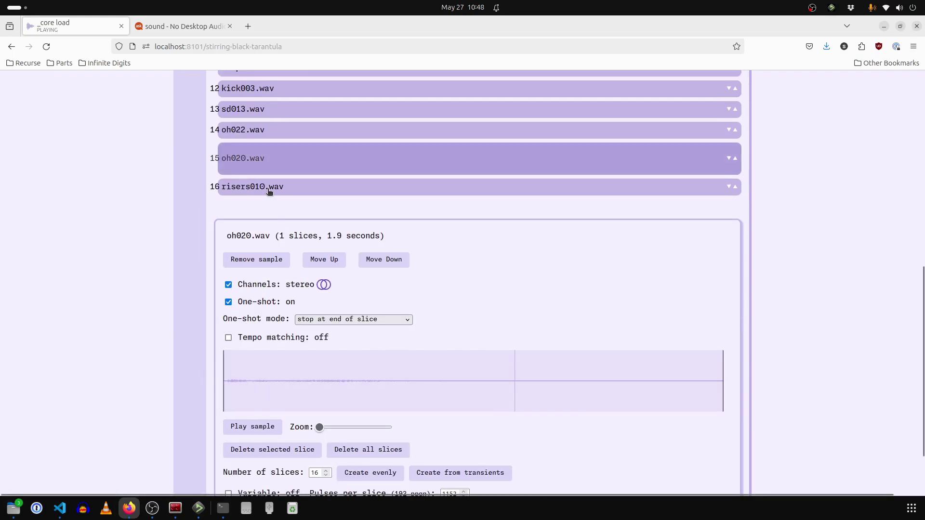
click(269, 191)
click(257, 428)
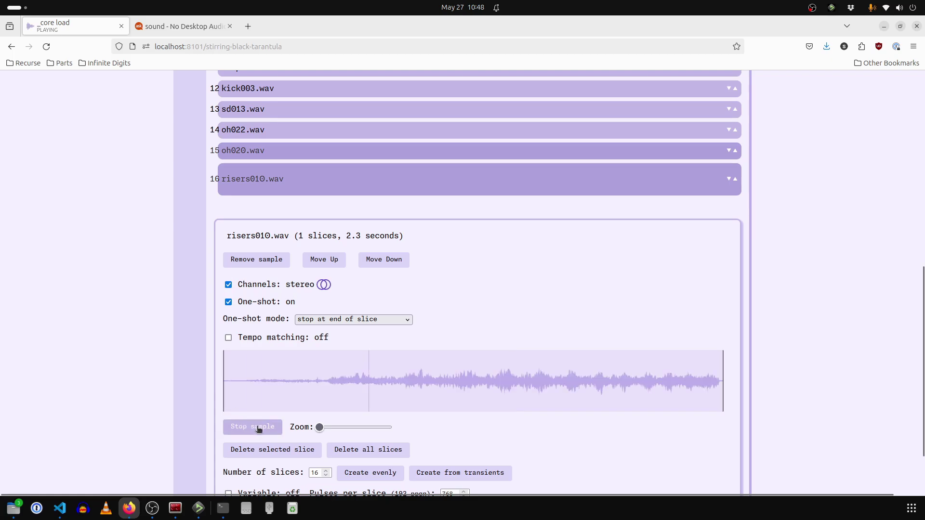
scroll(146, 206, up, 2)
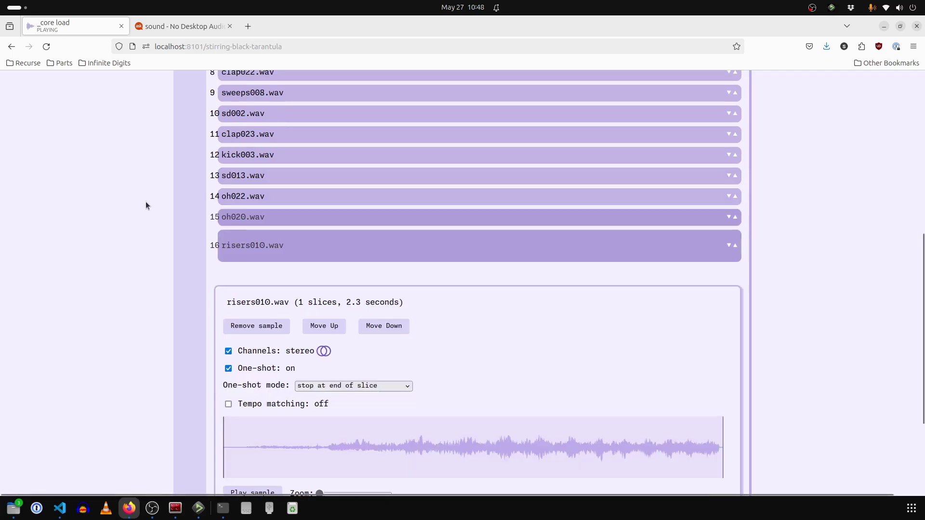
Select all 16 drum samples and merge them into key-blue-marvel.aif
scroll(146, 206, up, 8)
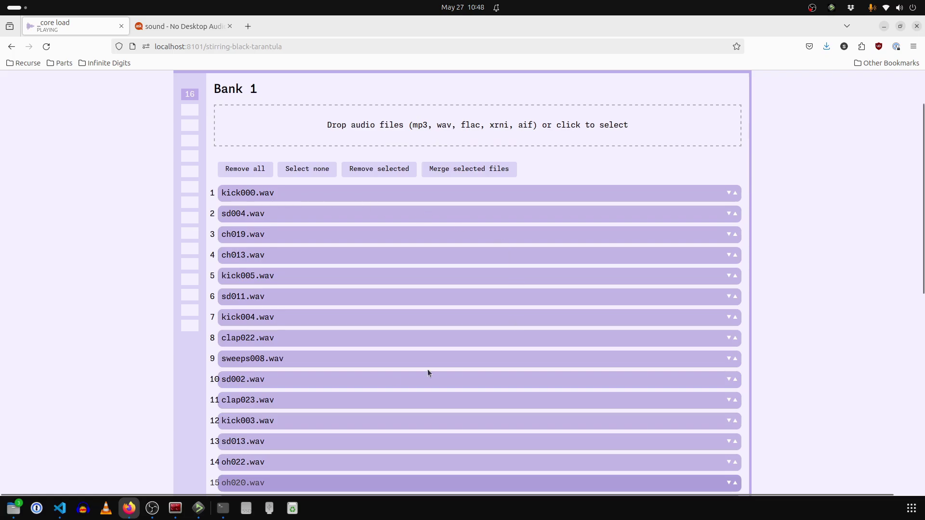
scroll(348, 287, down, 4)
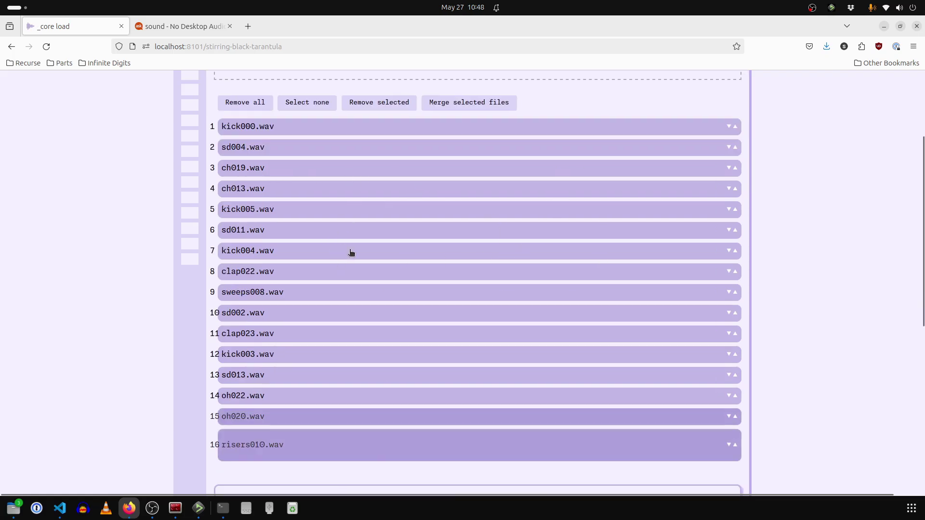
scroll(338, 260, up, 4)
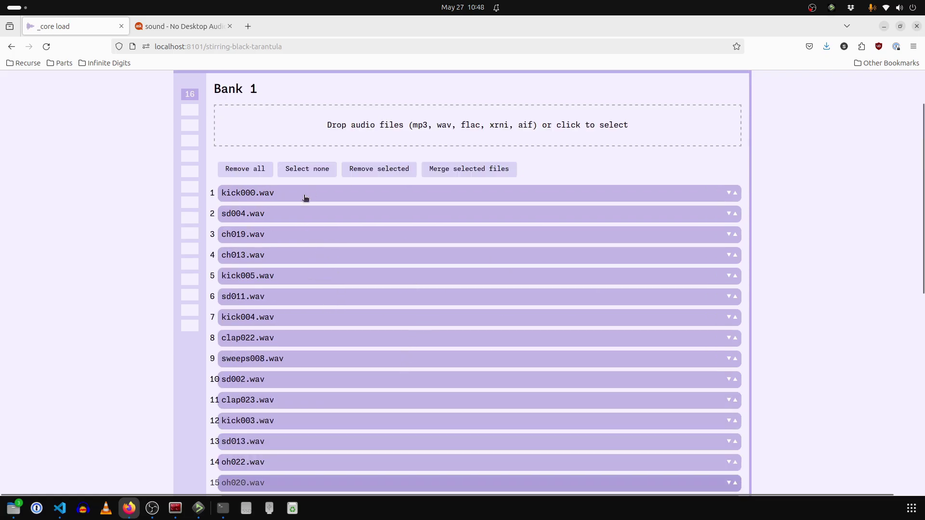
scroll(320, 172, down, 2)
scroll(319, 171, up, 2)
scroll(256, 209, down, 2)
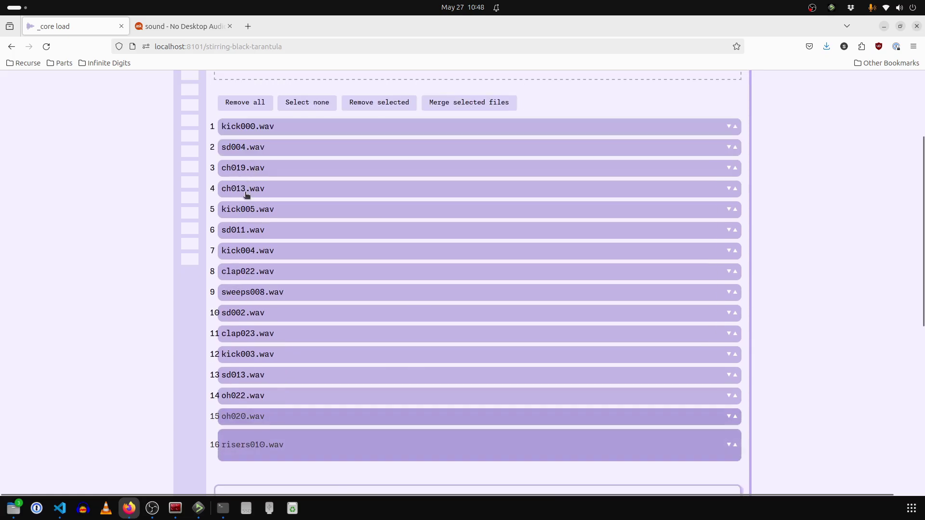
scroll(312, 178, up, 2)
click(305, 173)
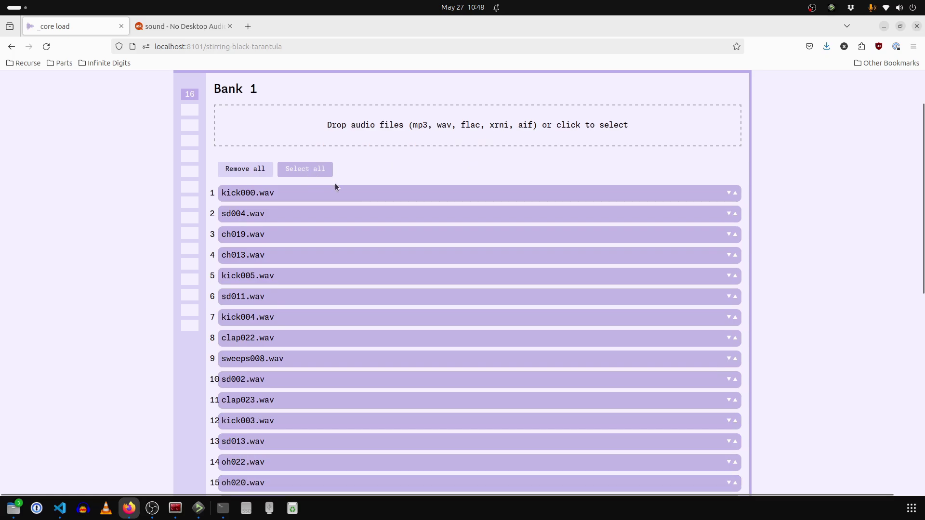
click(304, 169)
click(444, 172)
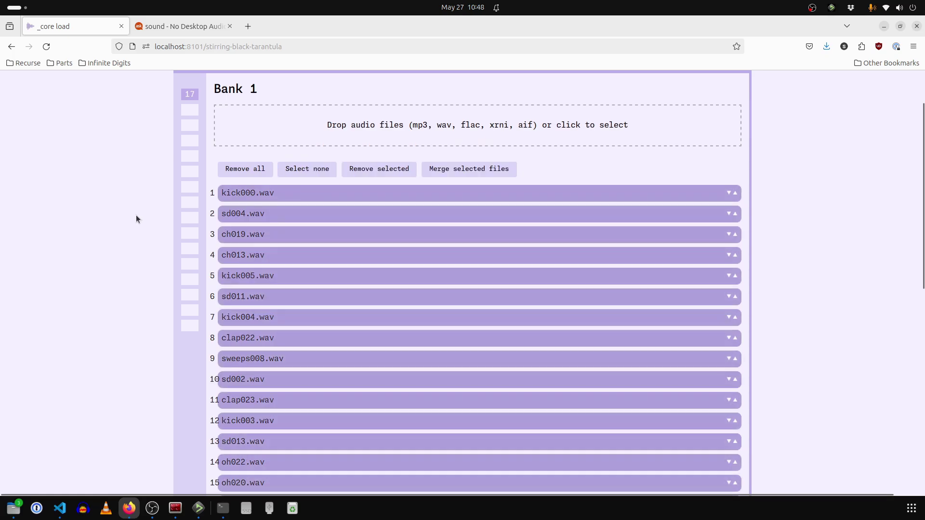
scroll(131, 205, down, 4)
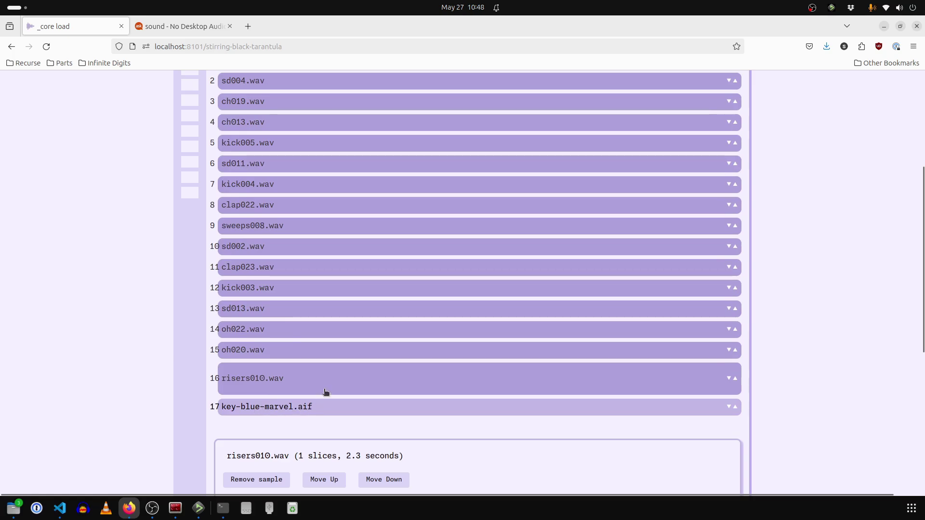
scroll(259, 326, up, 4)
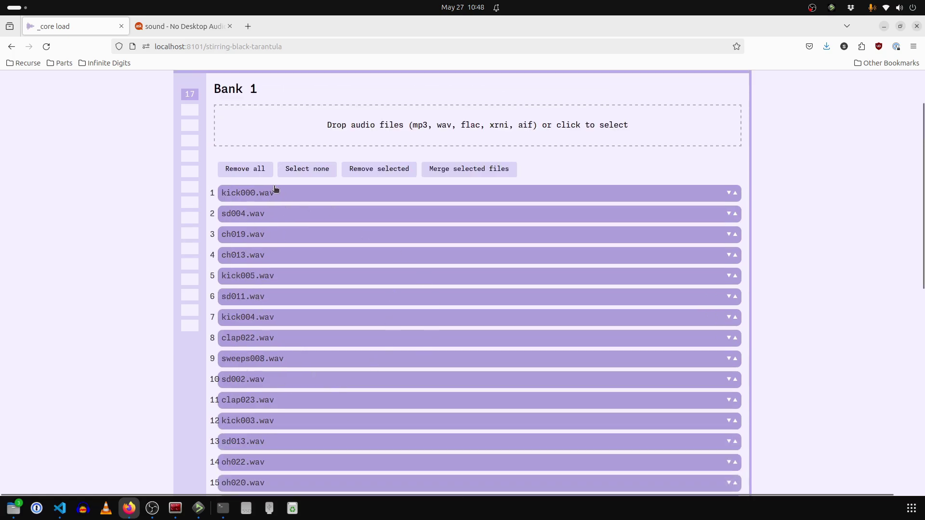
Remove the 16 original drum samples and audition the merged key-blue-marvel.aif kit
click(378, 171)
click(299, 395)
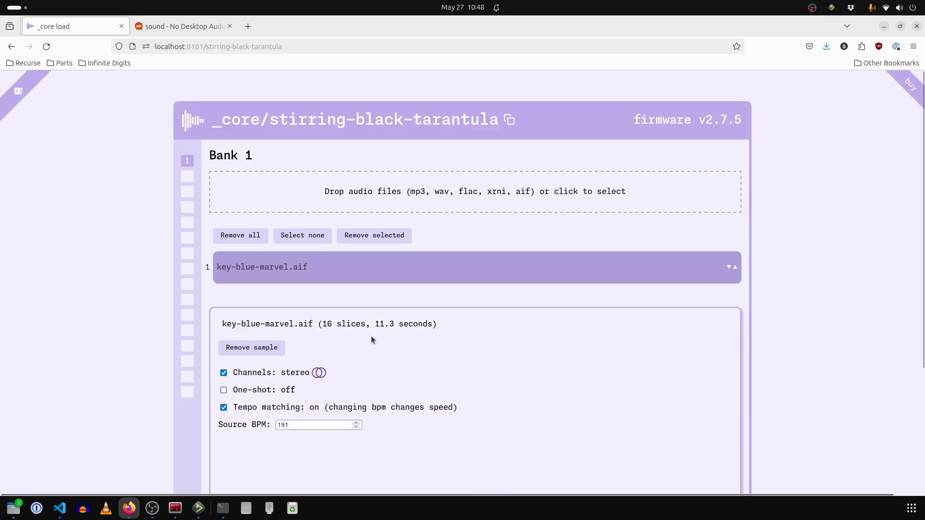
scroll(393, 306, down, 2)
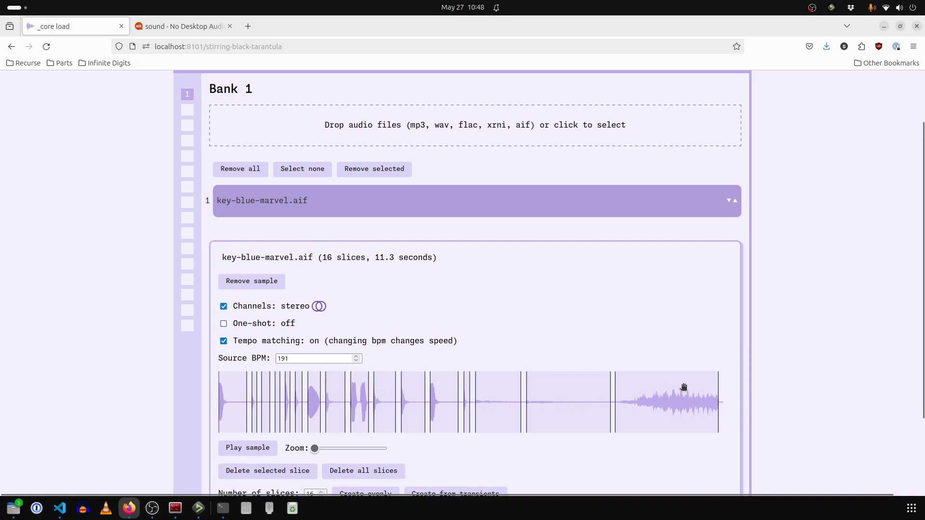
scroll(235, 415, down, 2)
click(262, 378)
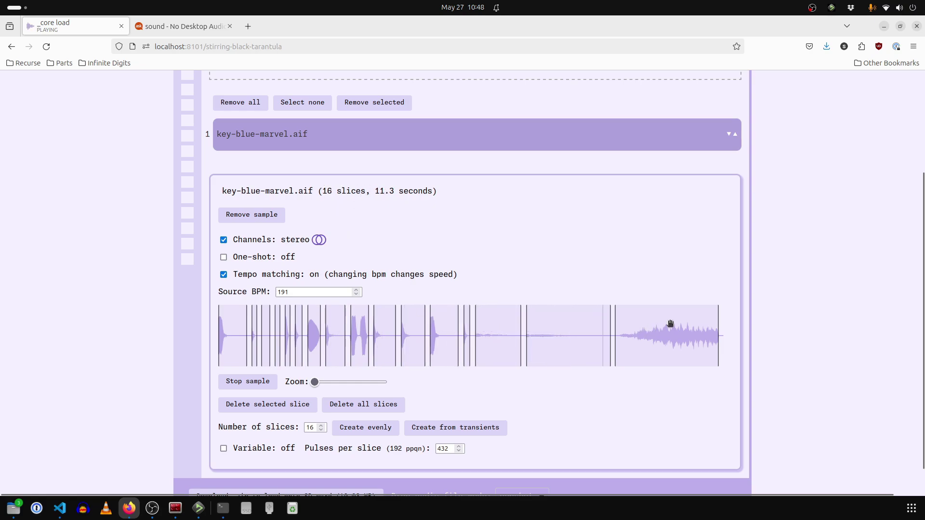
click(243, 385)
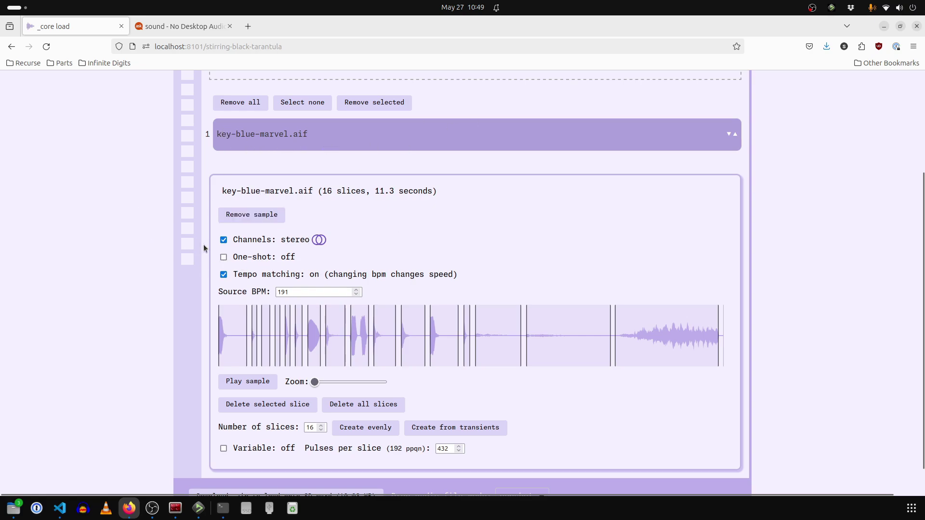
Enable one-shot, disable tempo matching, and collapse key-blue-marvel.aif's details
click(224, 258)
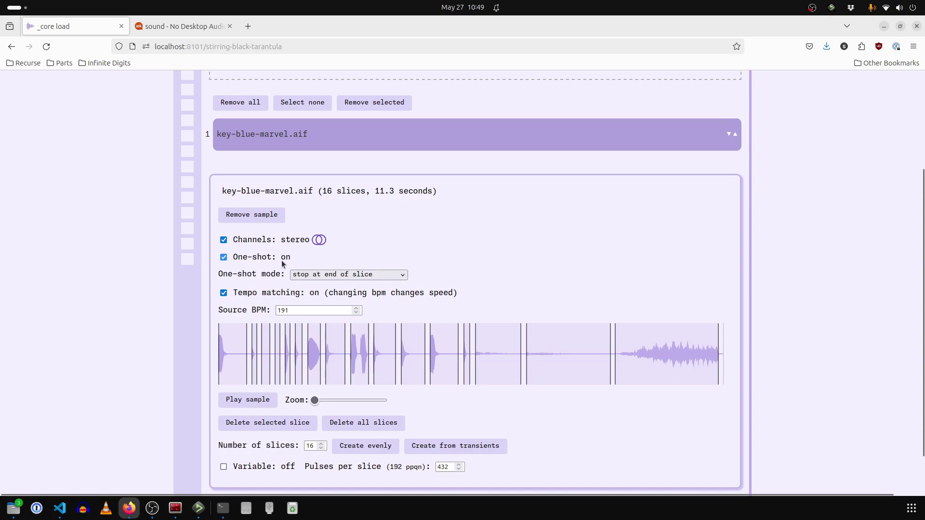
click(223, 293)
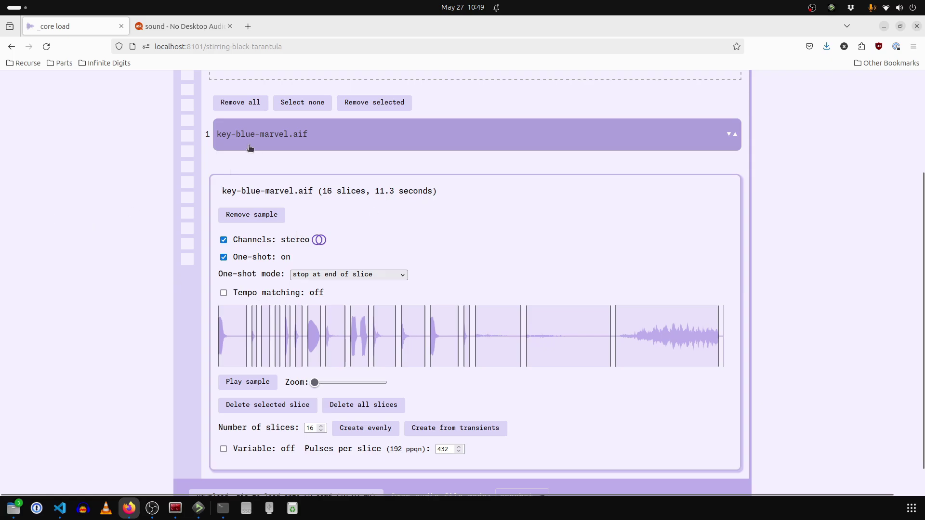
click(343, 139)
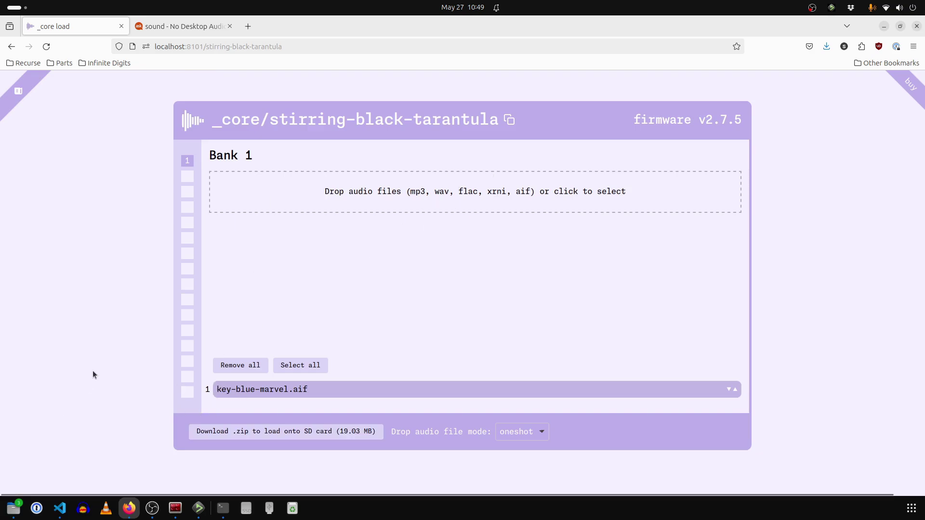
Add the 16 .ogg piano notes from Downloads > cdorian to Bank 1
click(13, 508)
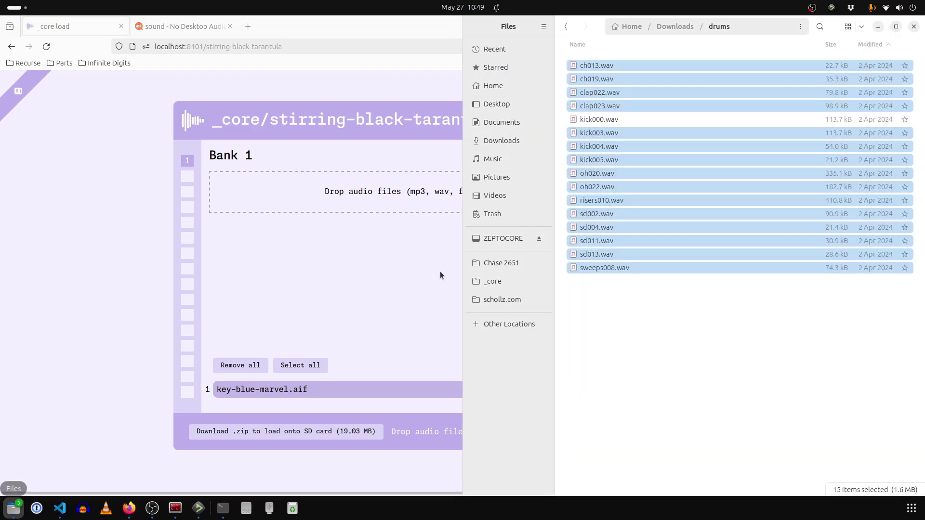
click(672, 26)
double_click(597, 86)
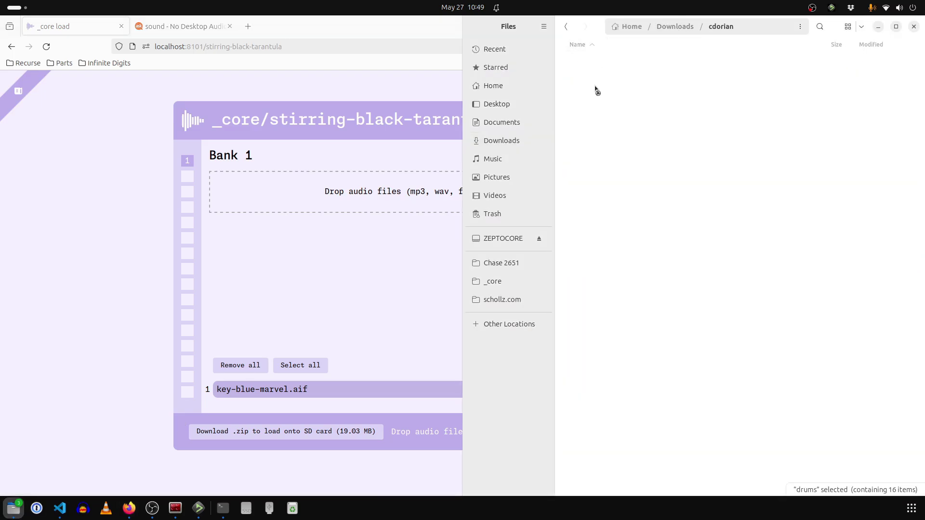
click(595, 147)
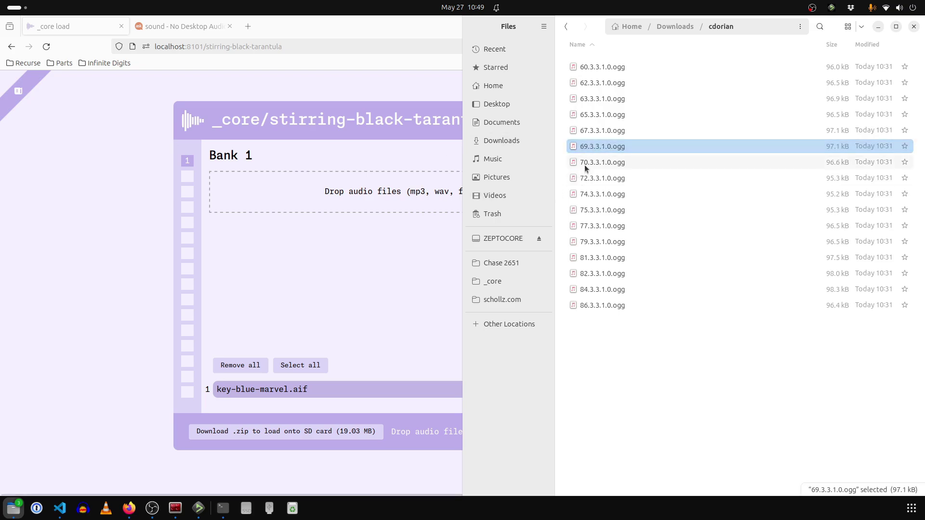
drag(566, 338, 669, 26)
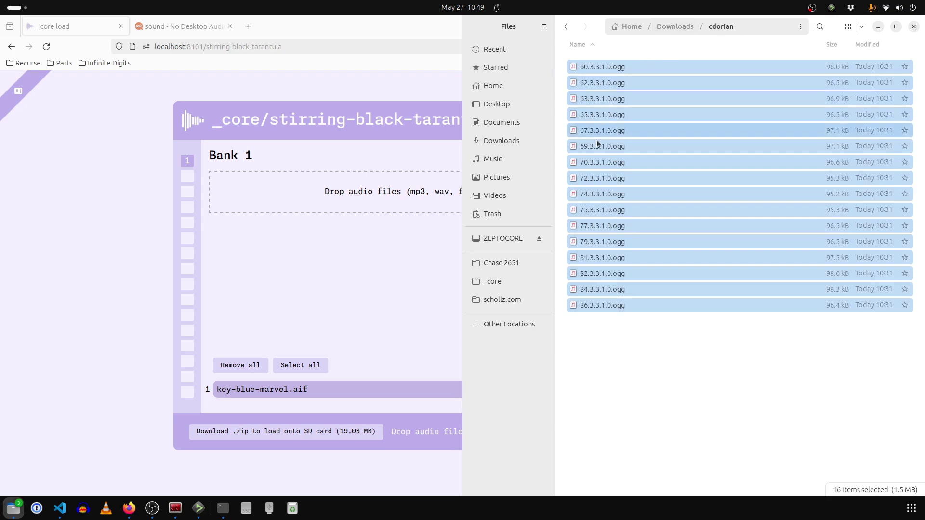
drag(597, 140, 323, 188)
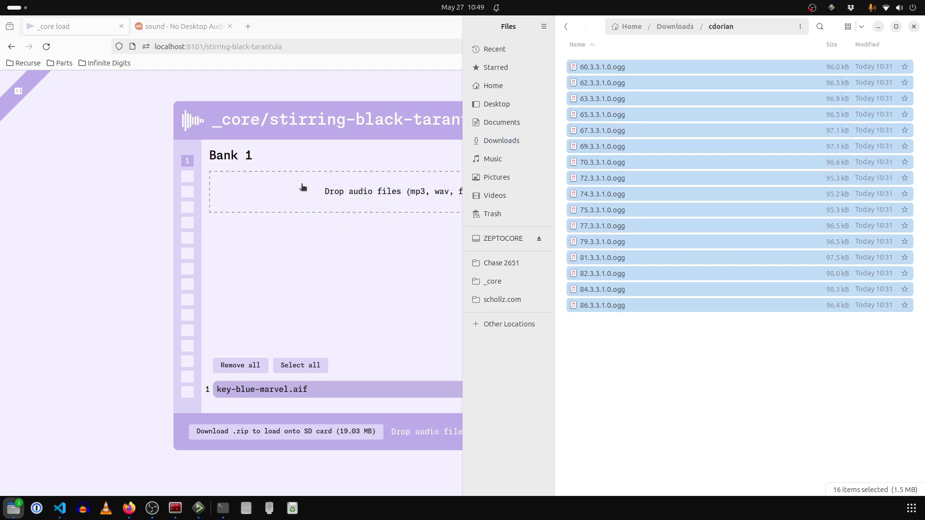
Open the details of 77.3.3.1.0.ogg in Bank 1
click(111, 204)
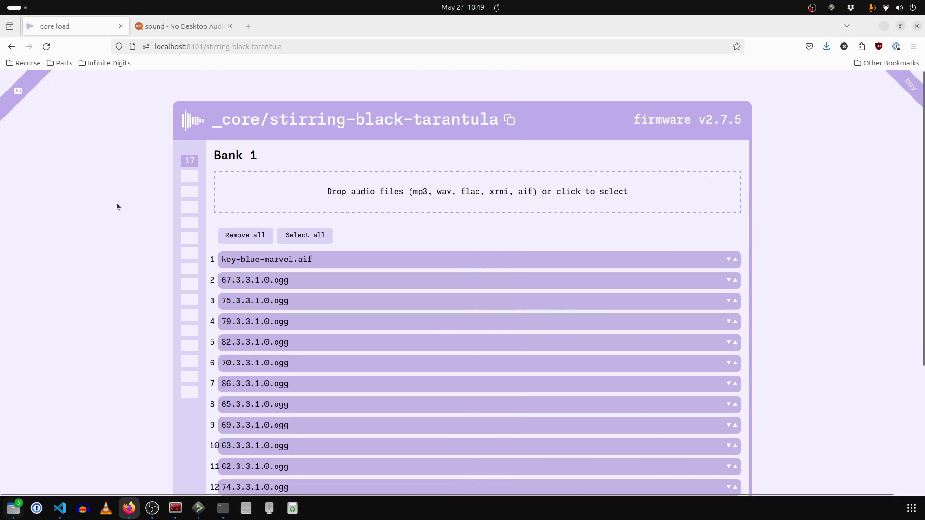
scroll(248, 199, down, 4)
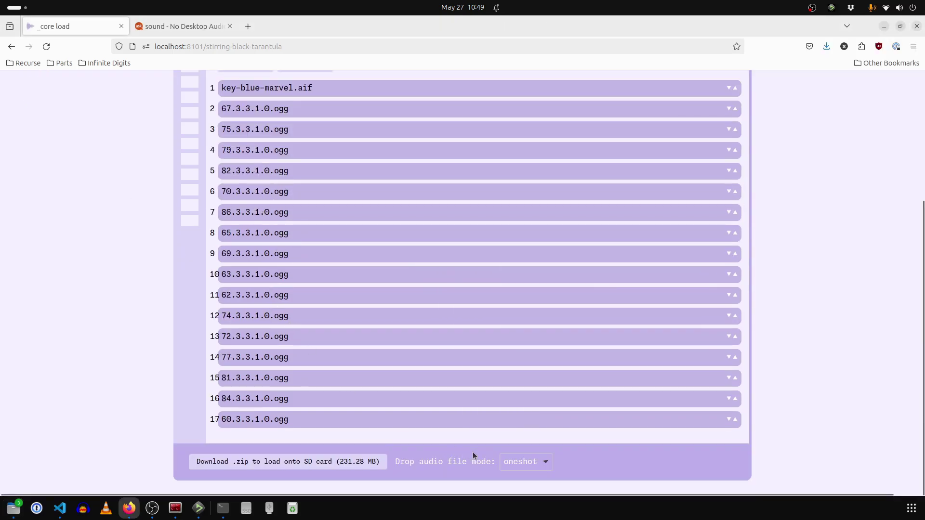
click(319, 362)
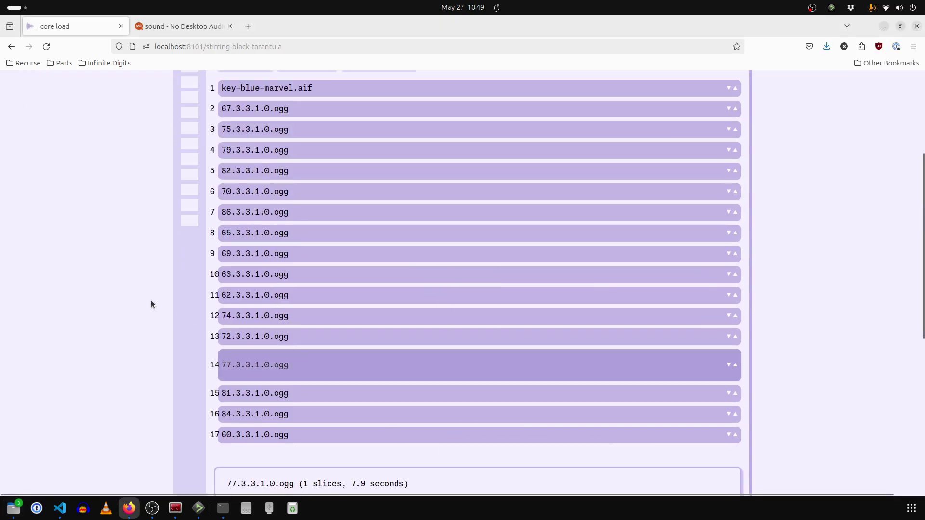
scroll(259, 288, down, 6)
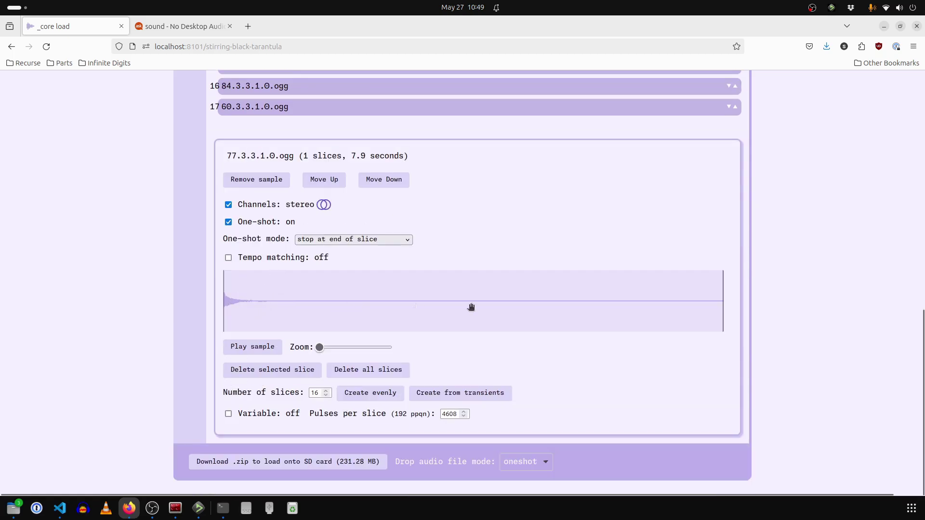
Play and stop 77.3.3.1.0.ogg, then close its details
click(259, 346)
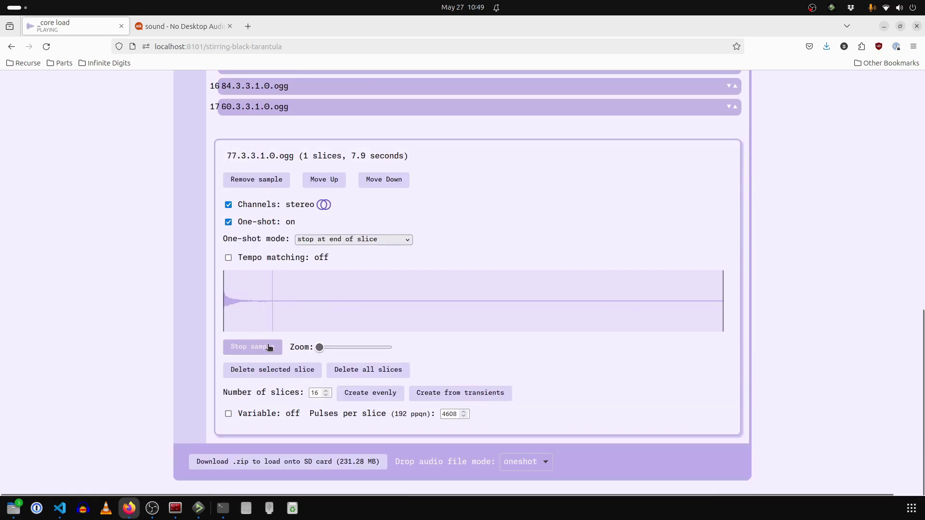
click(263, 346)
scroll(278, 214, up, 5)
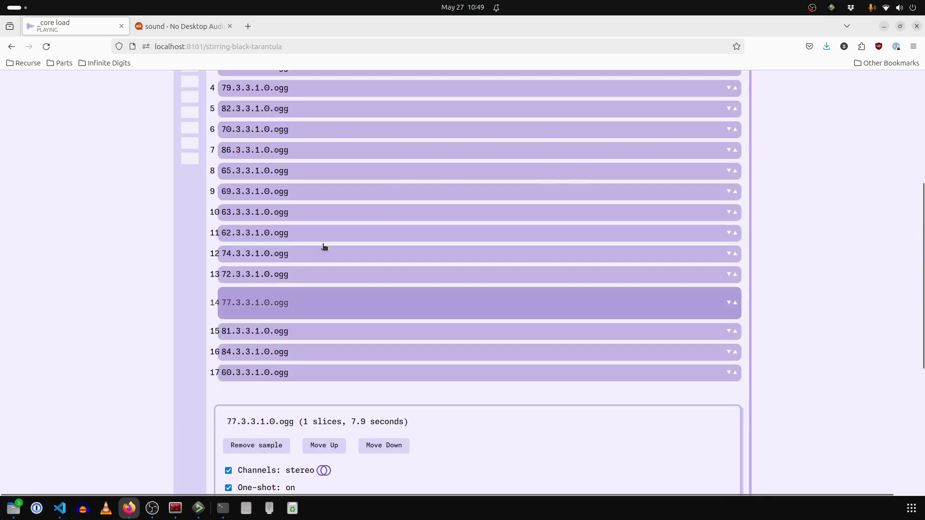
click(313, 311)
scroll(263, 253, up, 5)
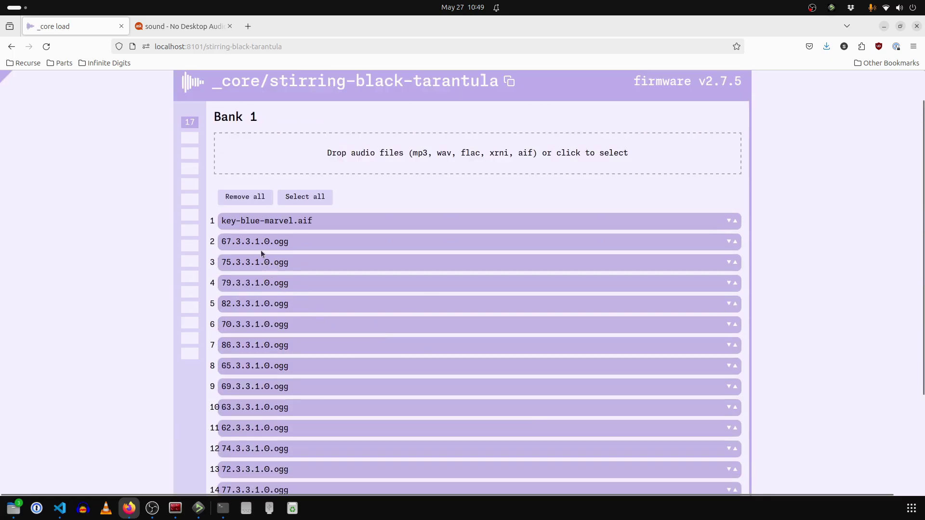
Merge all piano notes except key-blue-marvel.aif into precise-punisher.aif and remove the originals
click(311, 200)
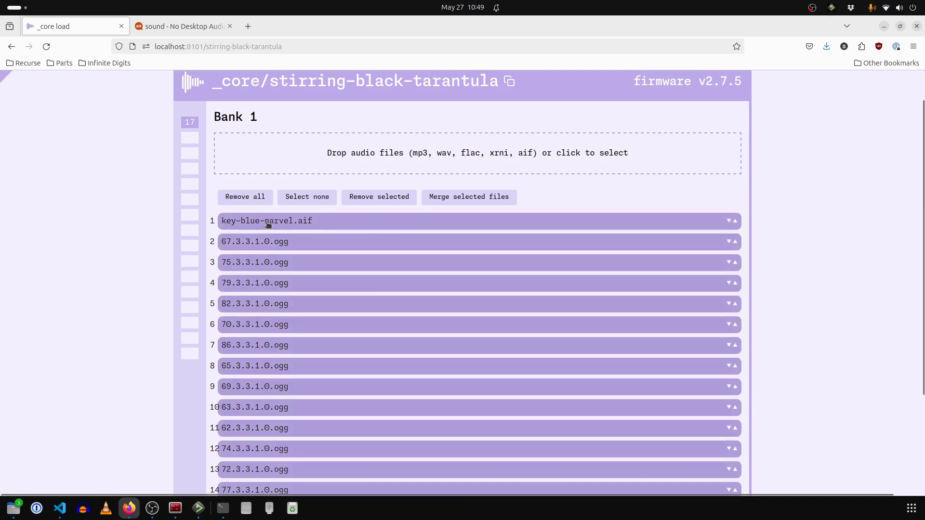
click(230, 225)
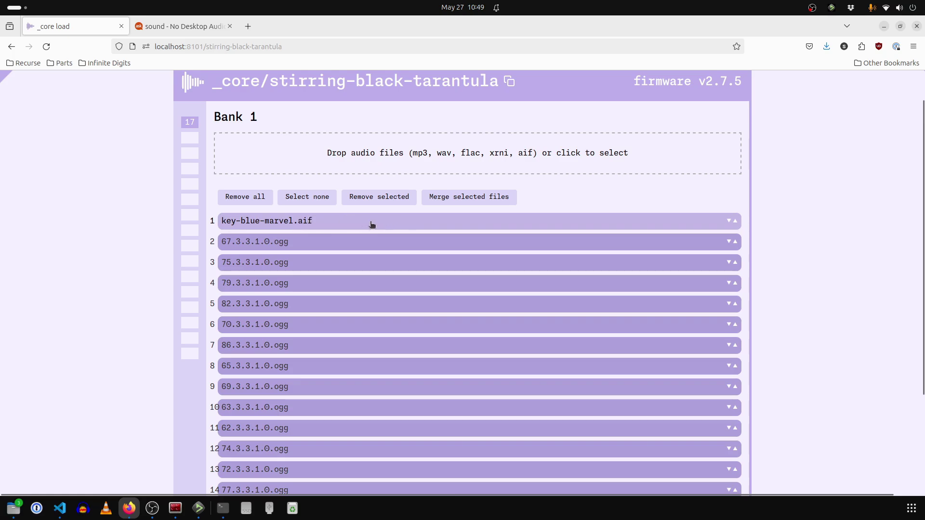
scroll(301, 312, down, 3)
scroll(305, 313, up, 3)
scroll(273, 302, down, 3)
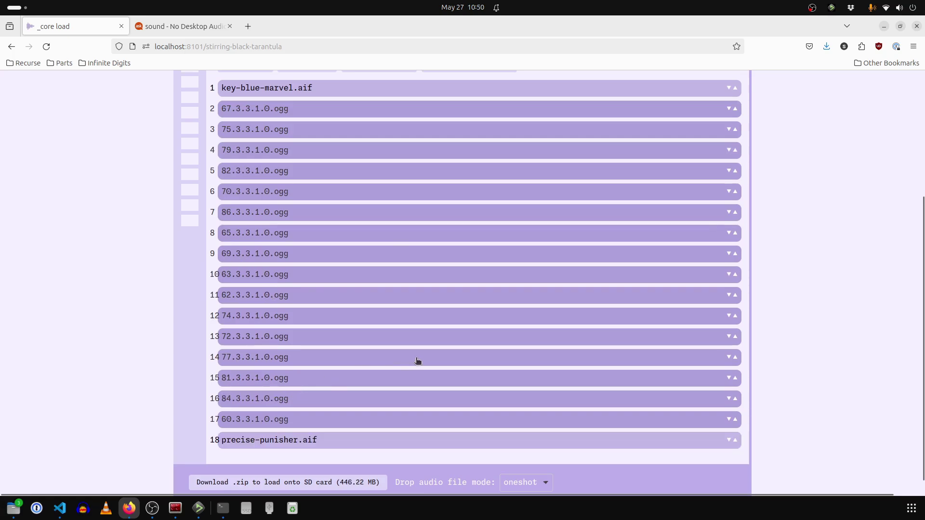
scroll(298, 429, up, 5)
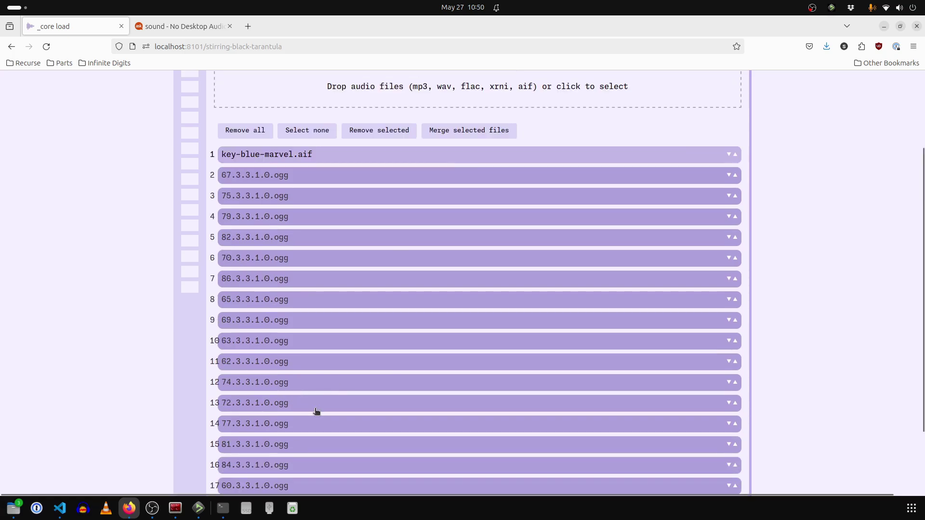
click(377, 236)
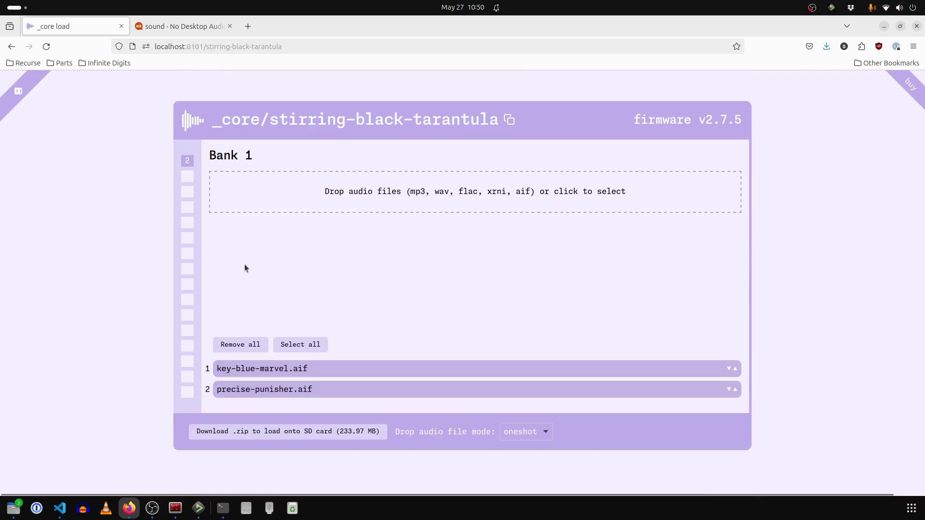
Open precise-punisher.aif's details, then play and stop the merged piano sample
click(259, 390)
scroll(157, 326, down, 6)
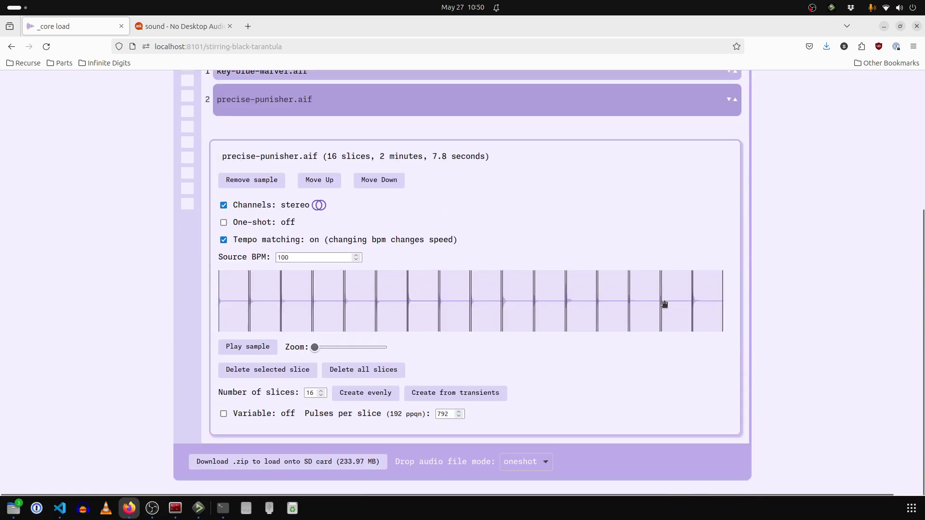
click(245, 347)
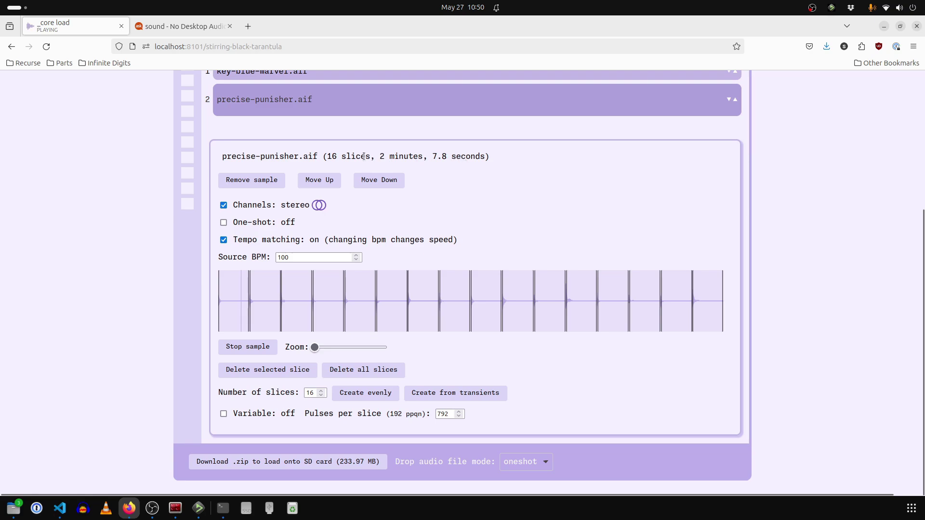
click(245, 347)
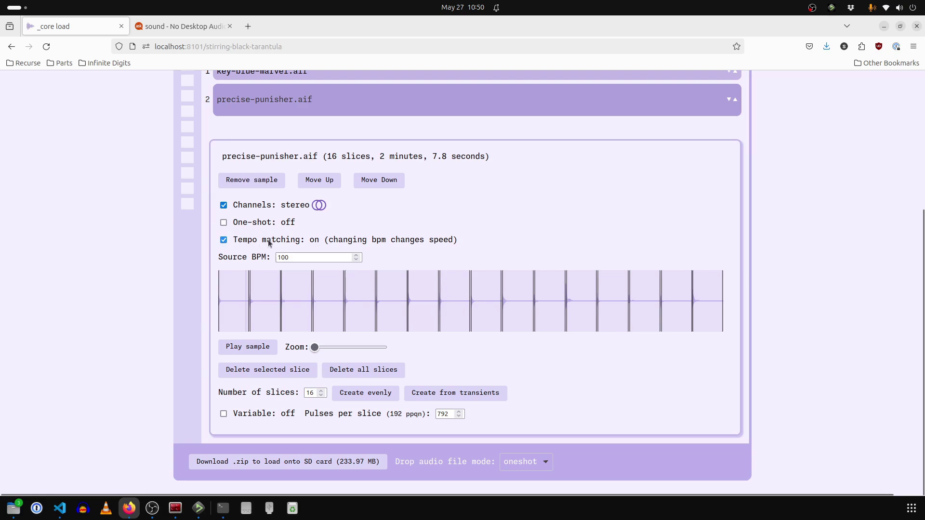
Set precise-punisher.aif's source BPM to 120 and turn tempo matching off
double_click(300, 255)
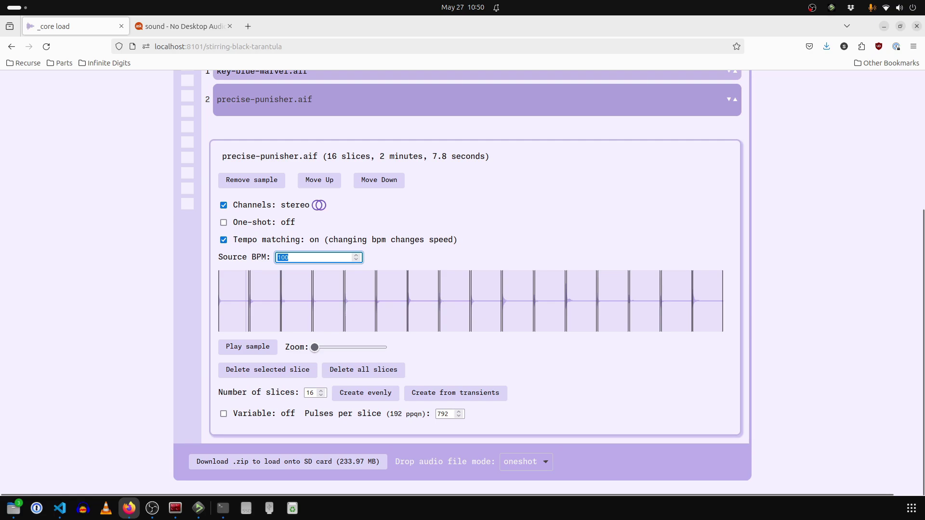
text(12)
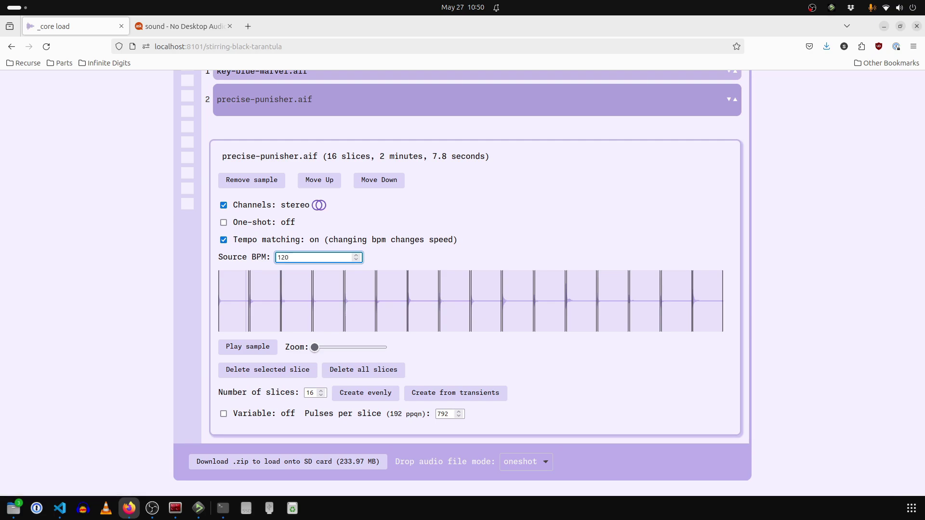
text(0)
click(255, 354)
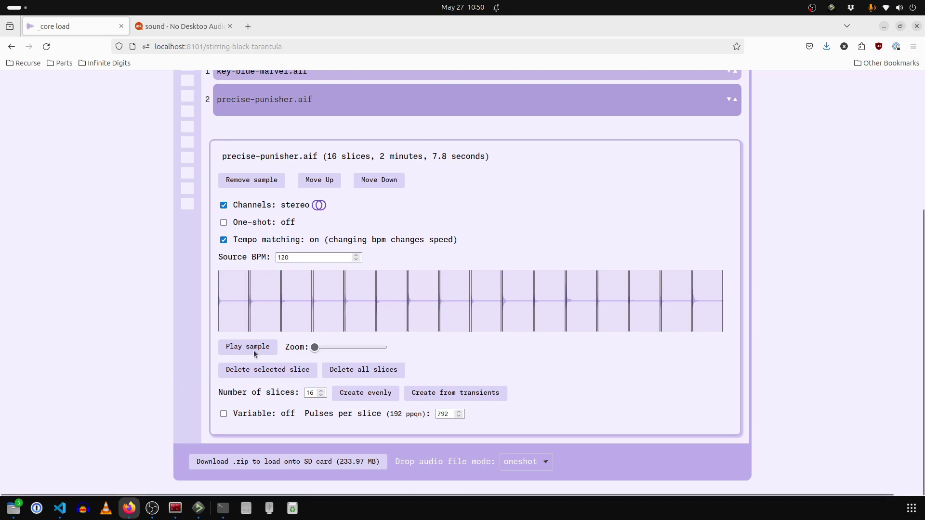
click(223, 243)
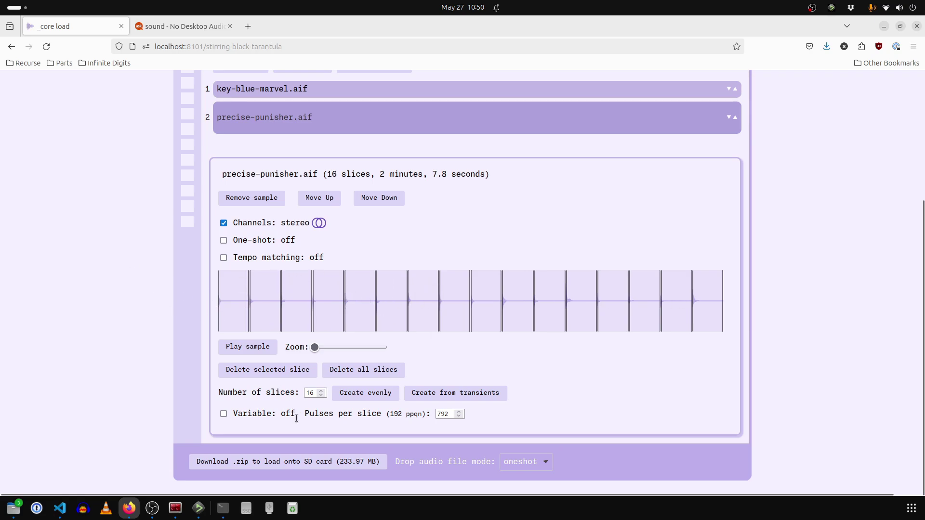
Replace precise-punisher.aif's pulses per slice value 792 with 192 and commit it
drag(305, 415, 410, 422)
click(337, 420)
drag(303, 415, 422, 417)
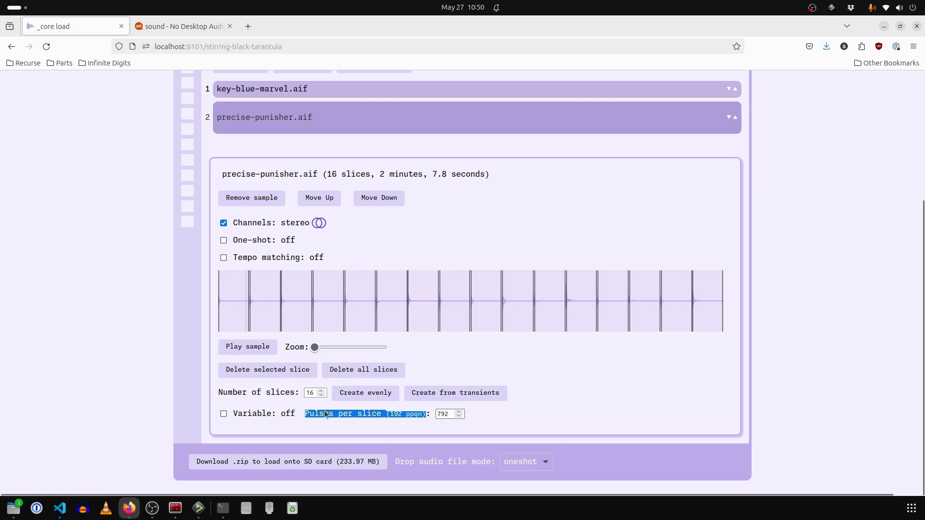
click(411, 422)
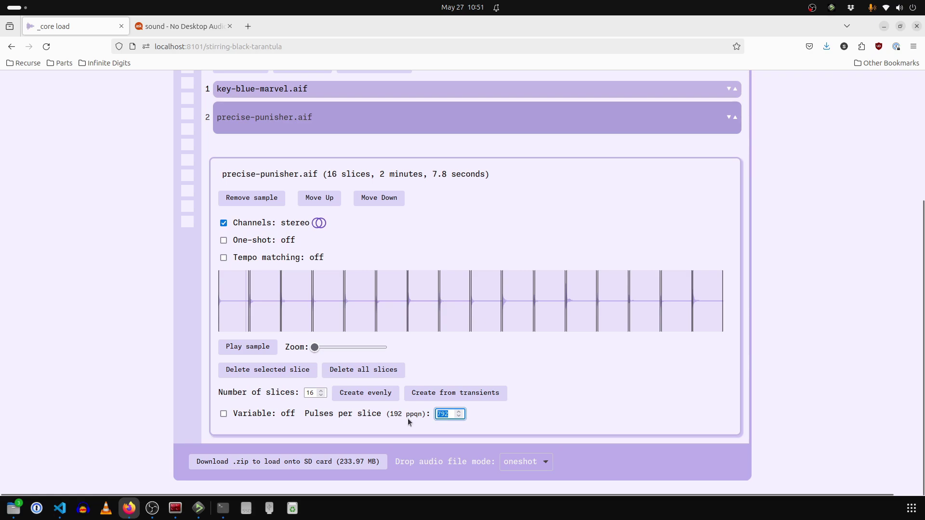
drag(391, 418, 413, 417)
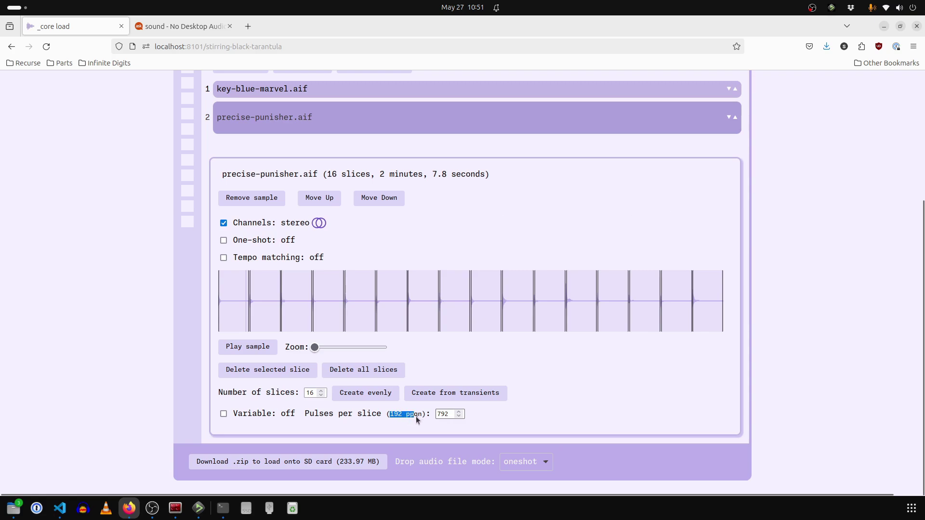
key(Tab)
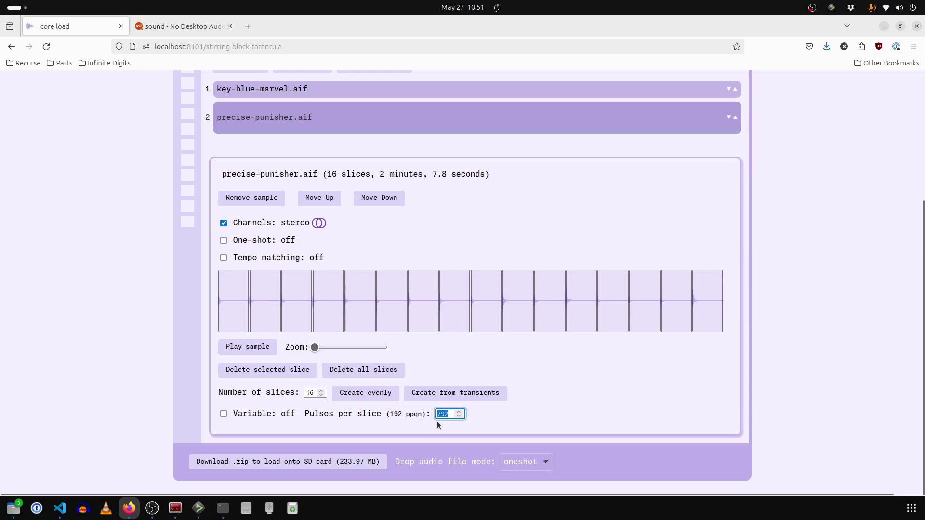
text(192)
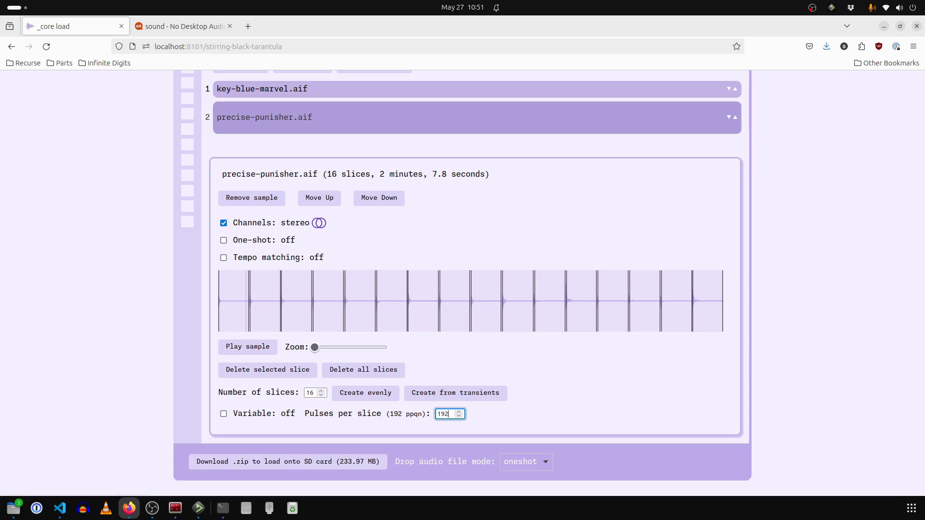
key(Tab)
key(shift+Tab)
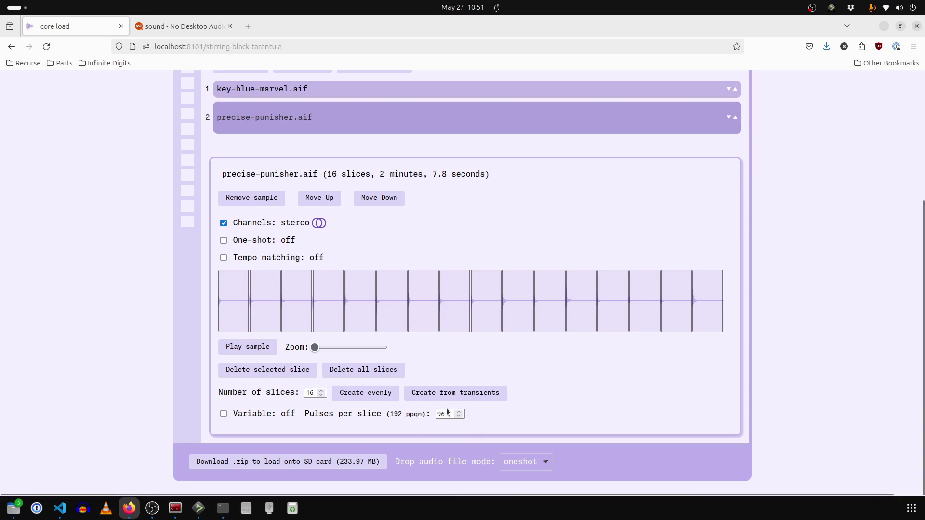
text(192)
click(157, 325)
Expand the key-blue-marvel.aif sample's settings in Bank 1
scroll(238, 195, up, 2)
click(280, 186)
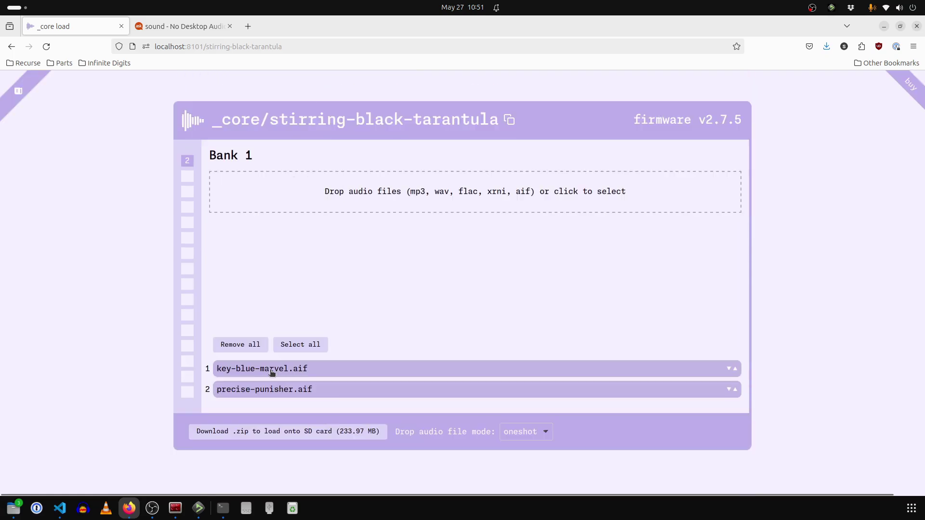
click(274, 368)
Download the bank as stirring-black-tarantula.zip for the SD card
scroll(314, 300, down, 4)
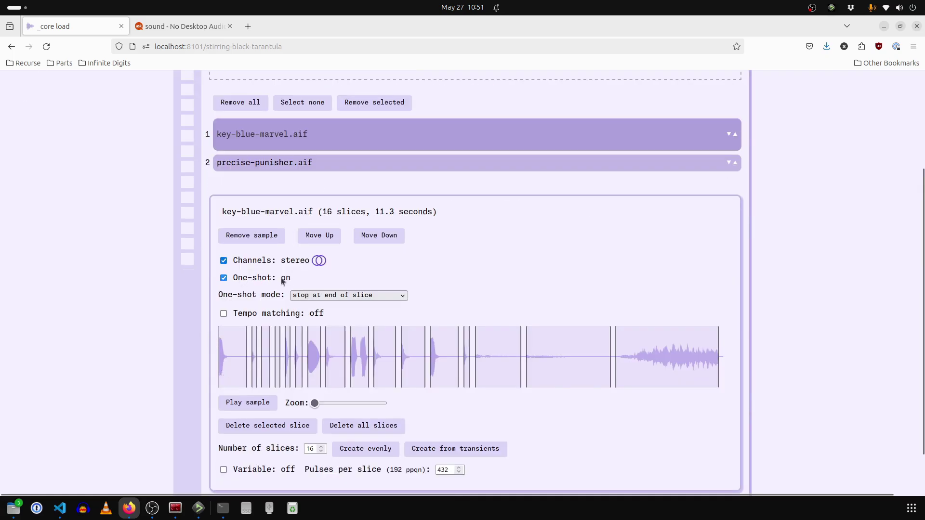
scroll(249, 323, down, 1)
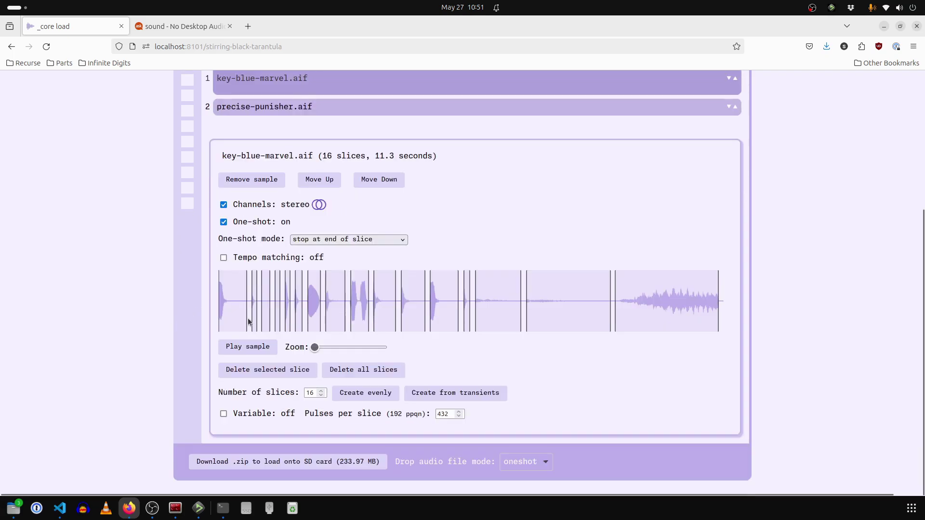
click(259, 467)
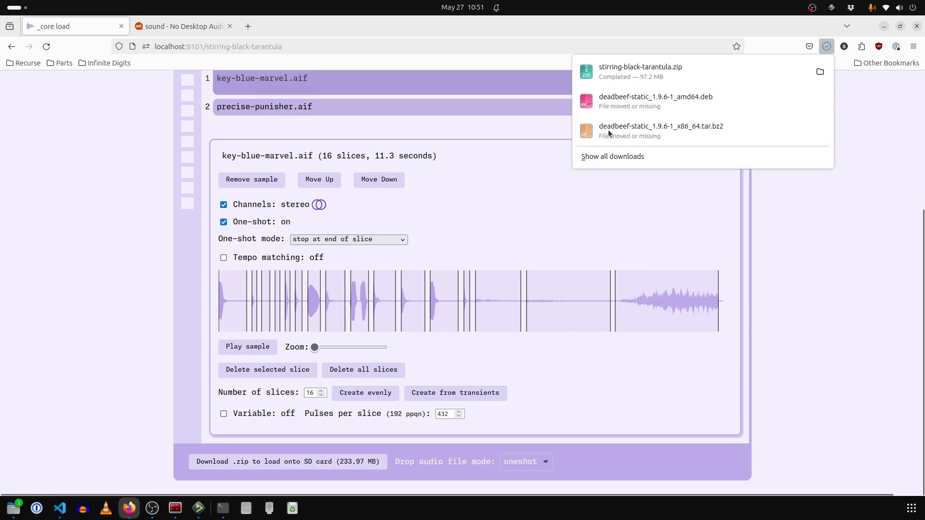
Extract stirring-black-tarantula.zip in the Downloads folder using Files
click(822, 72)
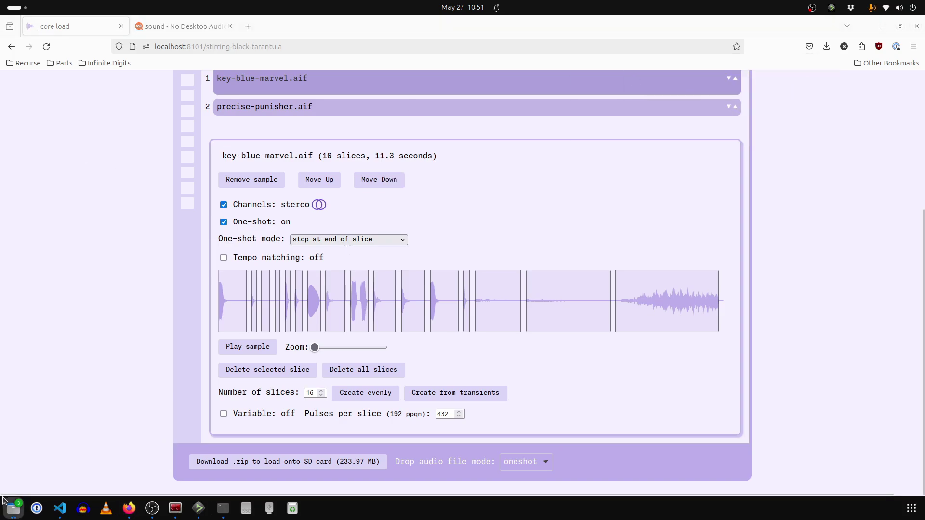
click(15, 508)
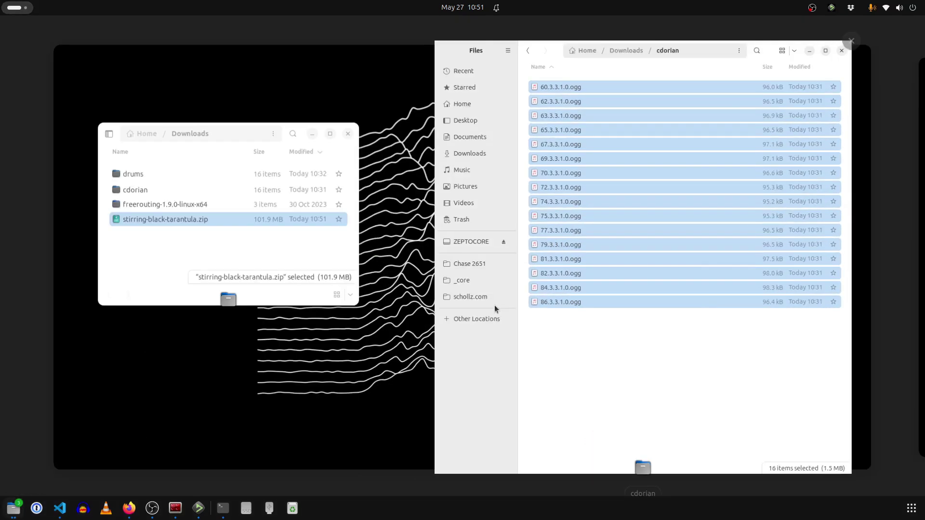
click(494, 305)
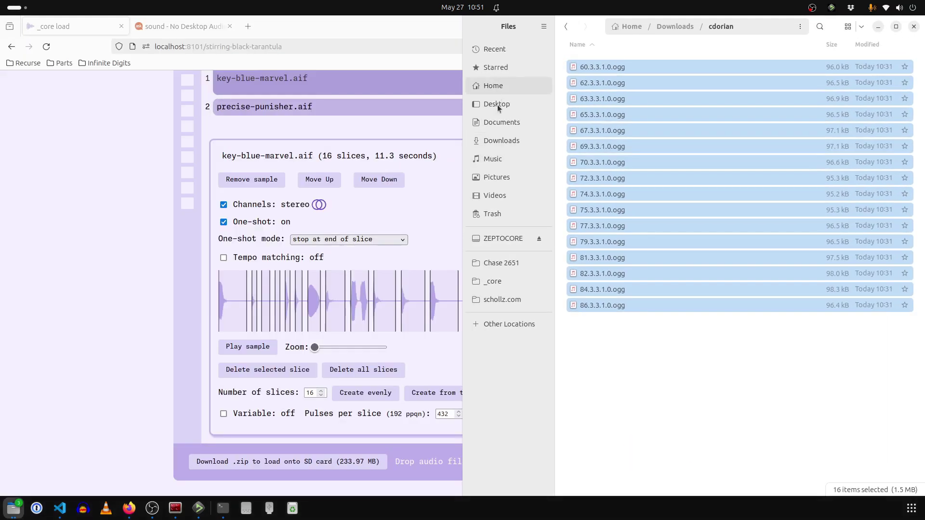
click(499, 140)
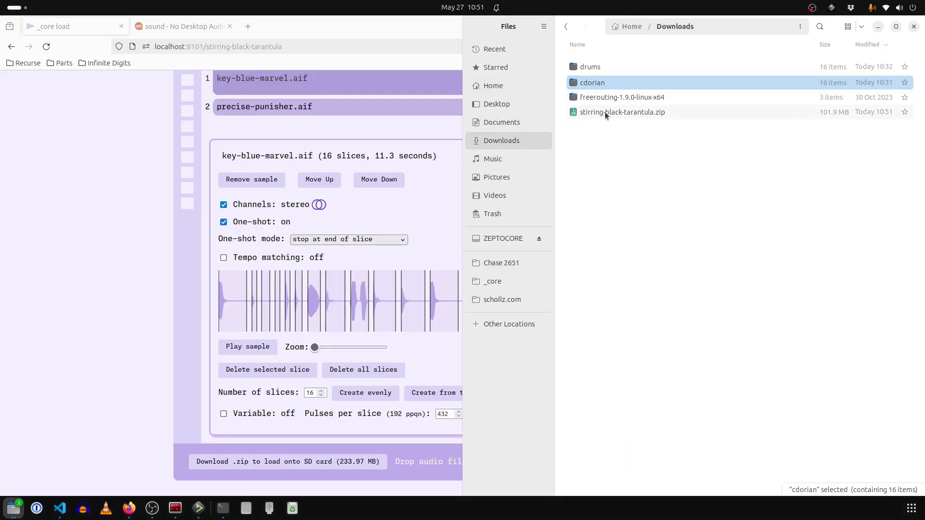
click(605, 111)
right_click(611, 112)
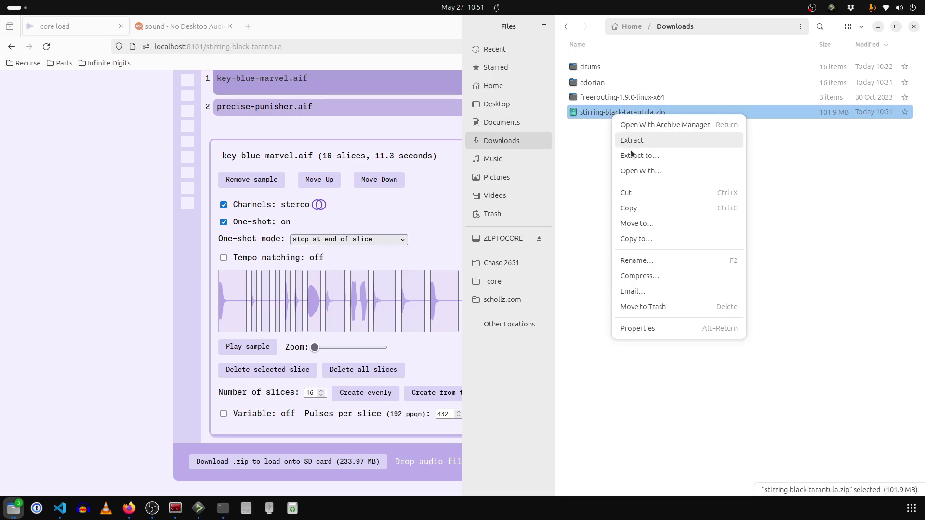
click(628, 141)
Open the extracted stirring-black-tarantula/bank0 folder showing the wav and info files
double_click(590, 68)
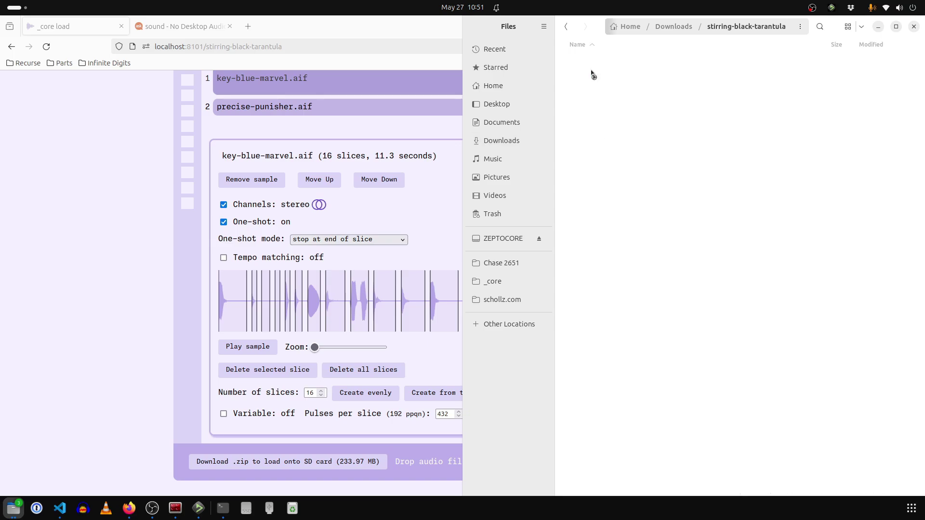
double_click(585, 66)
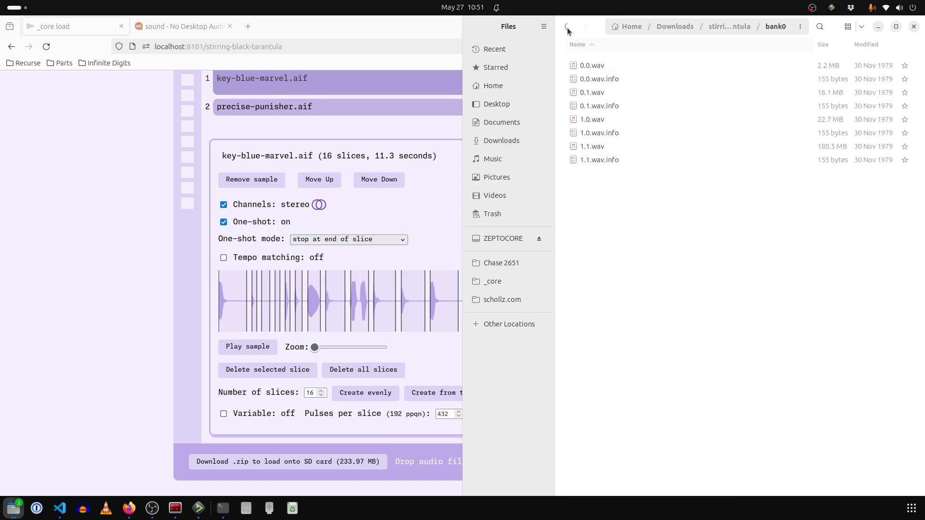
click(567, 27)
click(620, 112)
click(591, 66)
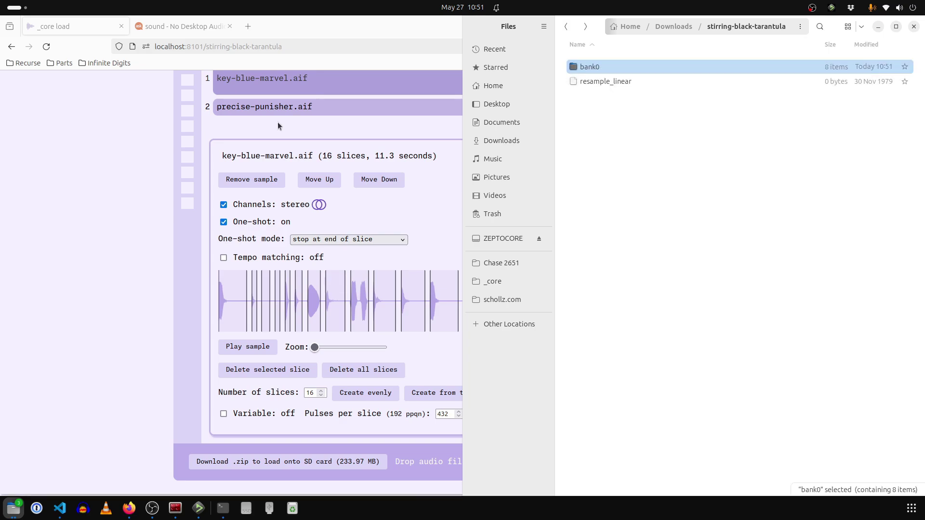
double_click(579, 67)
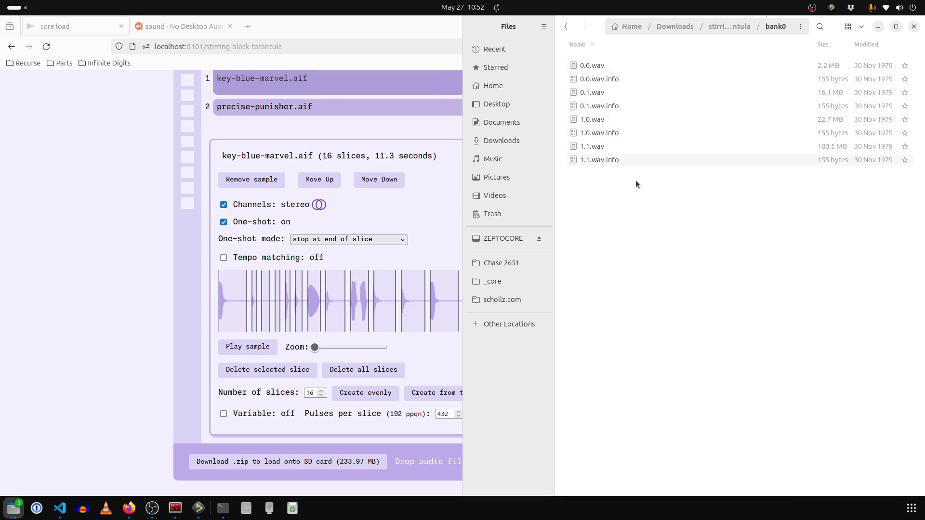
Copy the eight extracted bank0 files and paste them into ZEPTOCORE/bank0
drag(666, 189, 630, 158)
drag(593, 71, 568, 57)
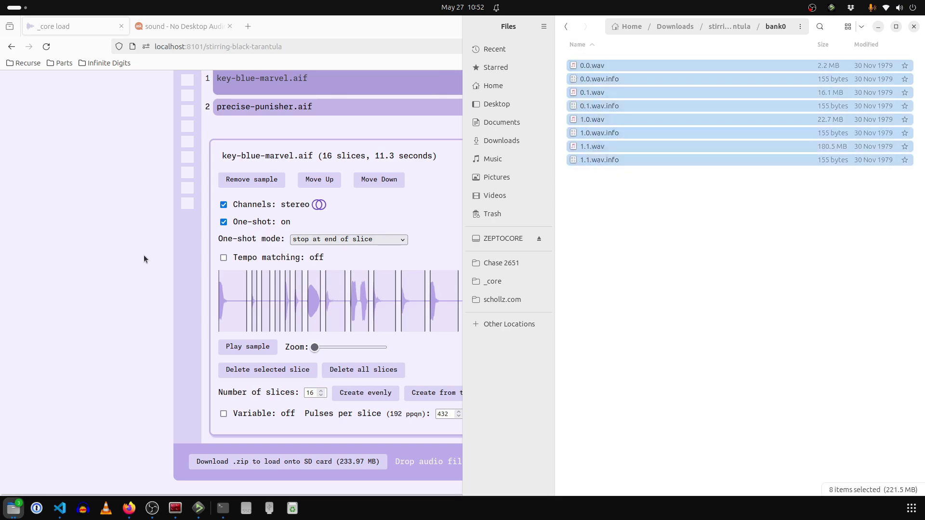
click(498, 243)
double_click(581, 67)
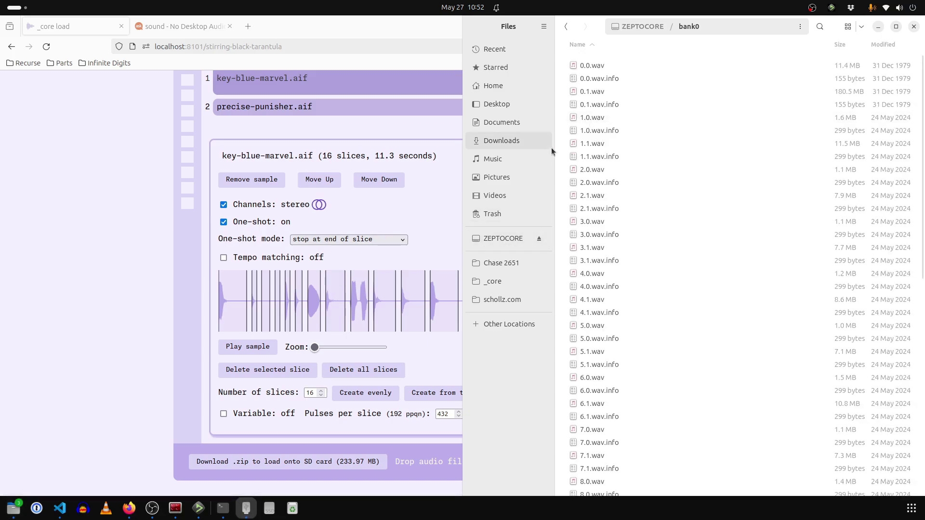
key(ctrl+v)
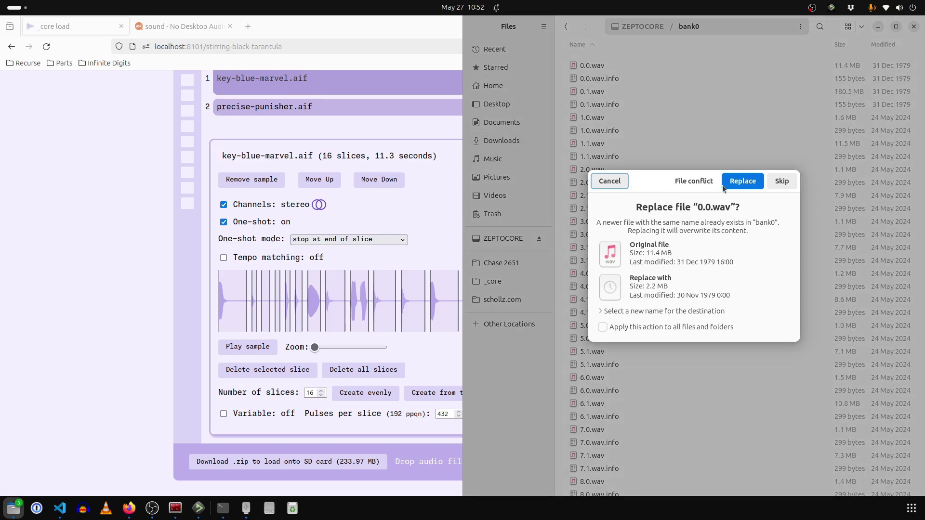
Replace all conflicting files on the card and check the copy progress
click(620, 326)
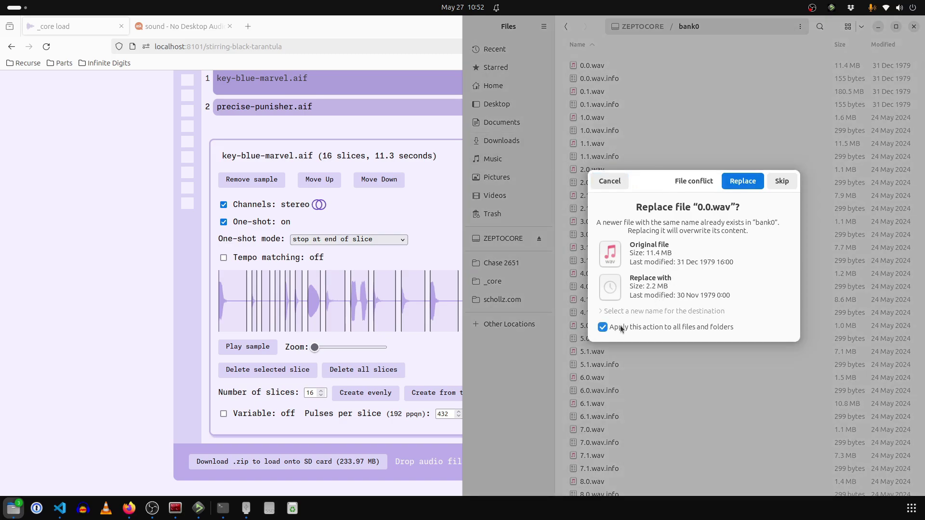
click(738, 181)
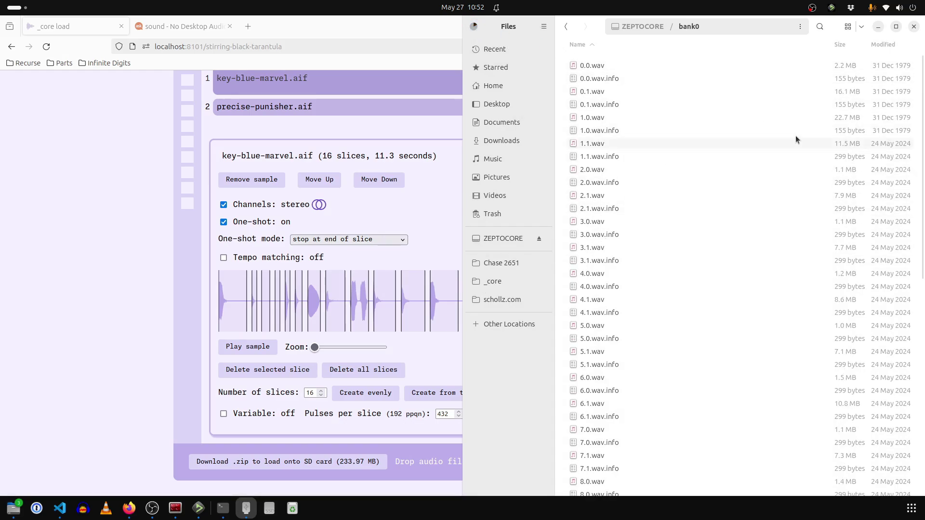
click(475, 28)
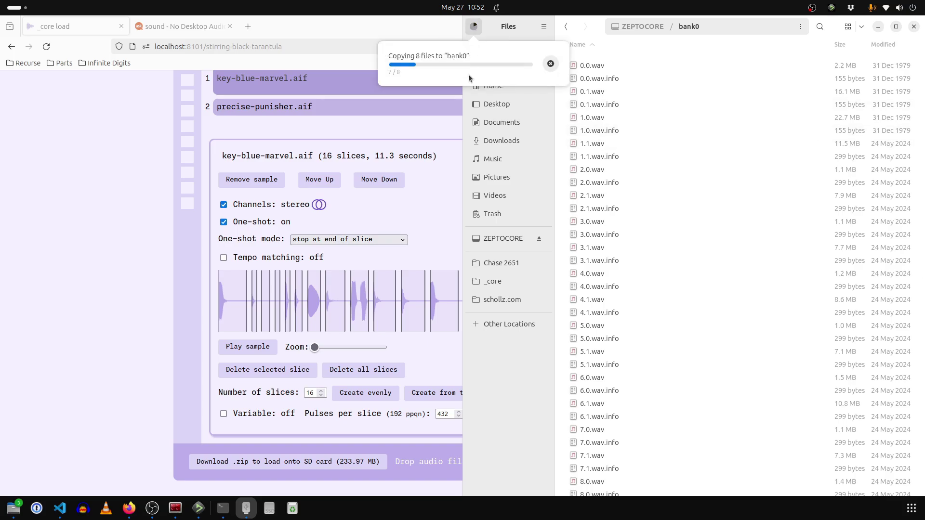